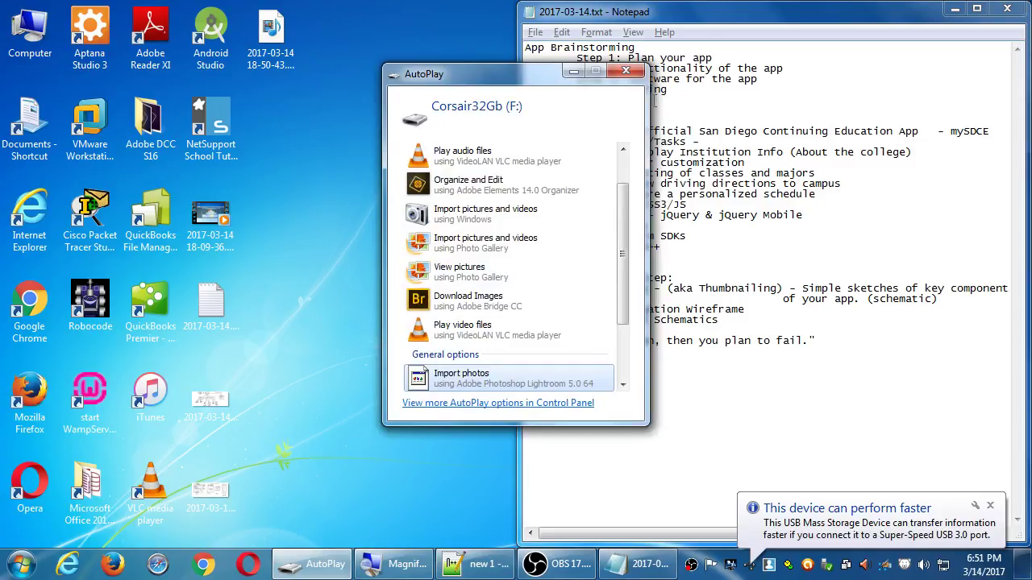
# Open the Corsair32Gb (F:) drive to view its files and go into the Mobile Apps II folder.
pyautogui.scroll(-1, 506, 165)
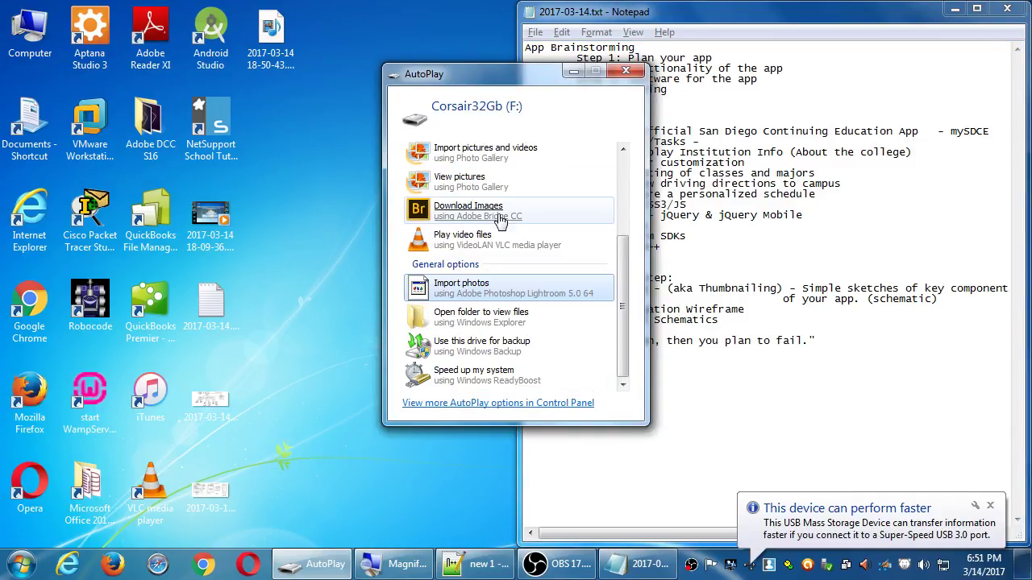
pyautogui.click(500, 318)
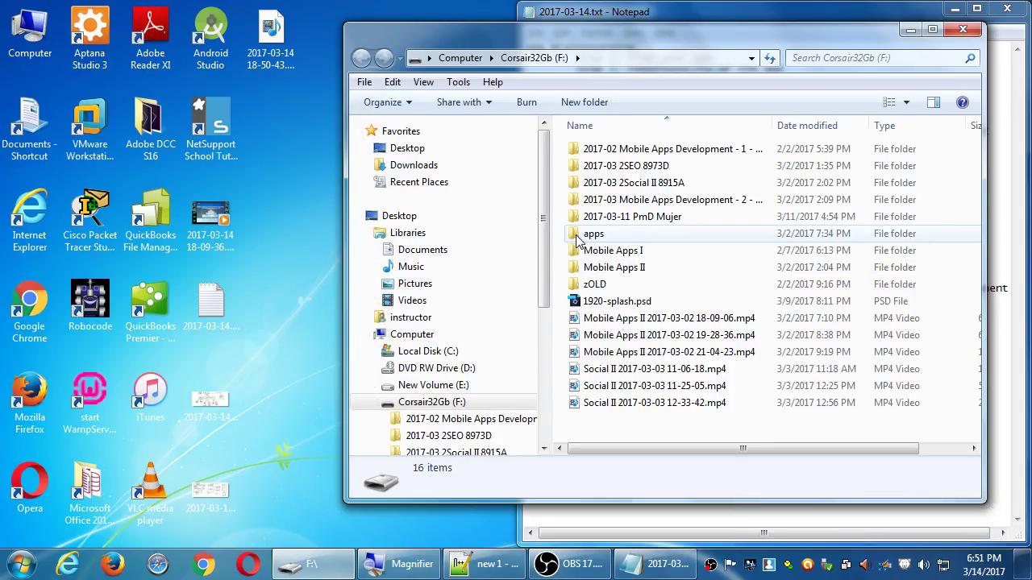
pyautogui.doubleClick(578, 239)
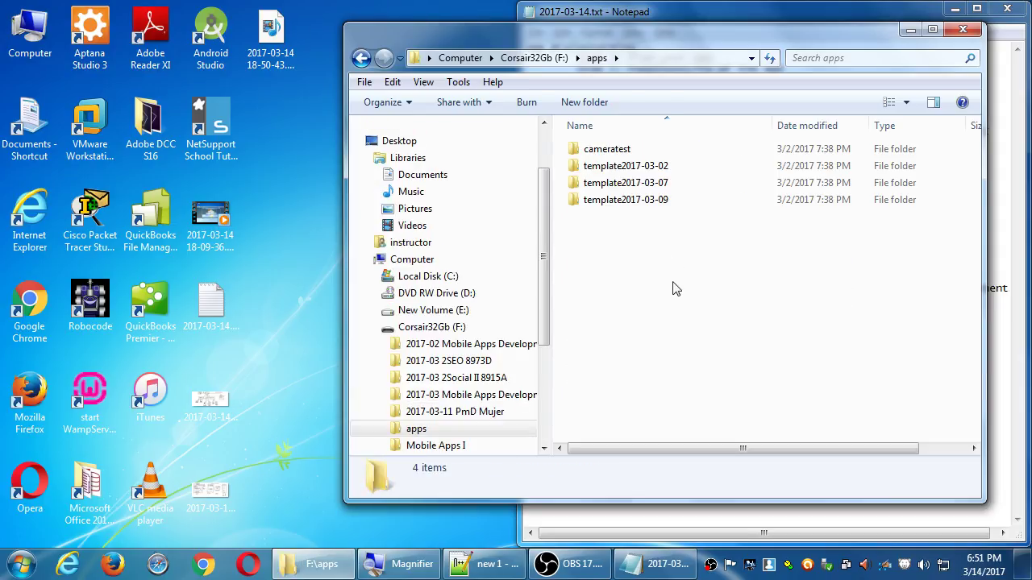
pyautogui.press('BackSpace')
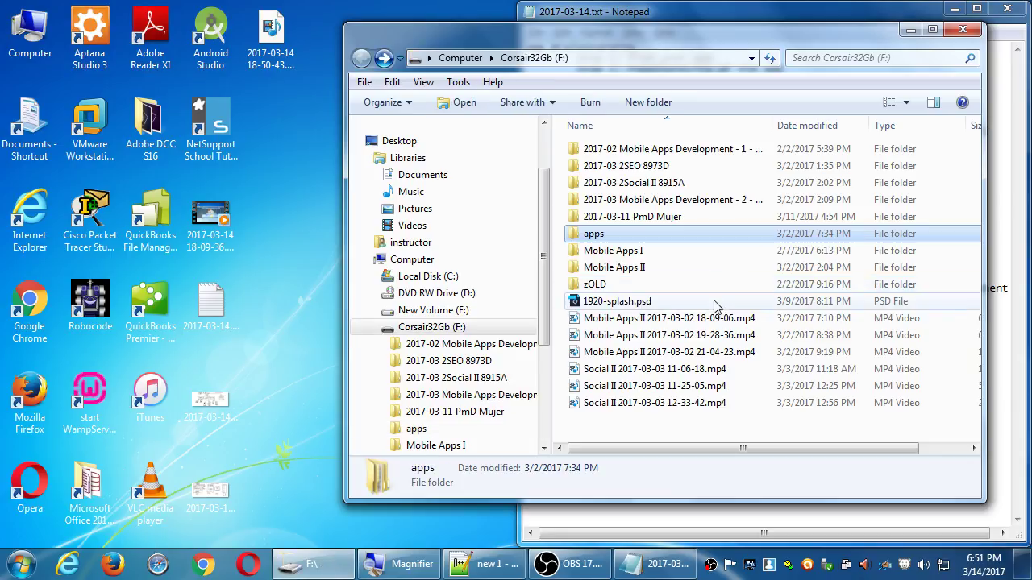
pyautogui.click(653, 274)
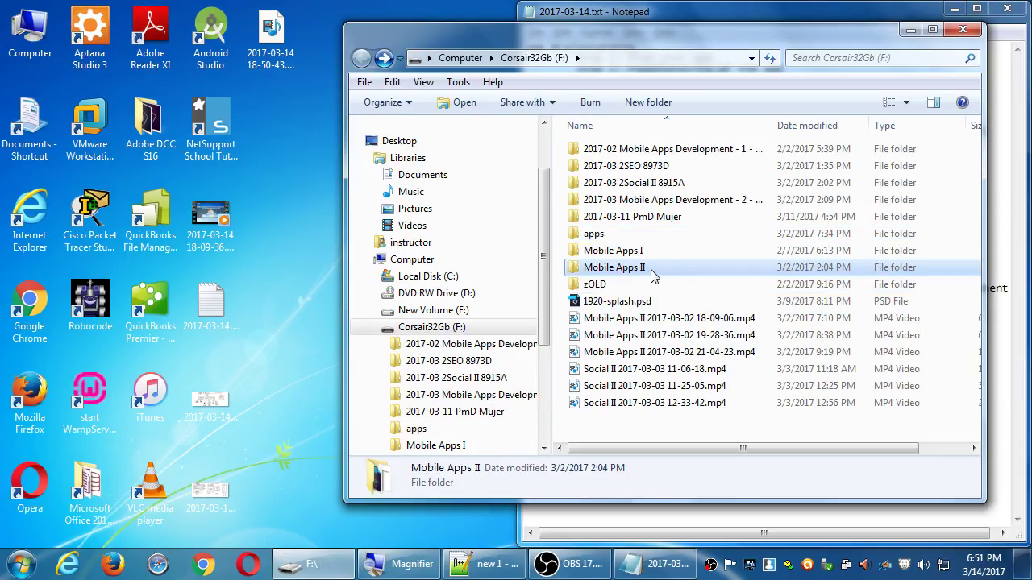
pyautogui.doubleClick(645, 275)
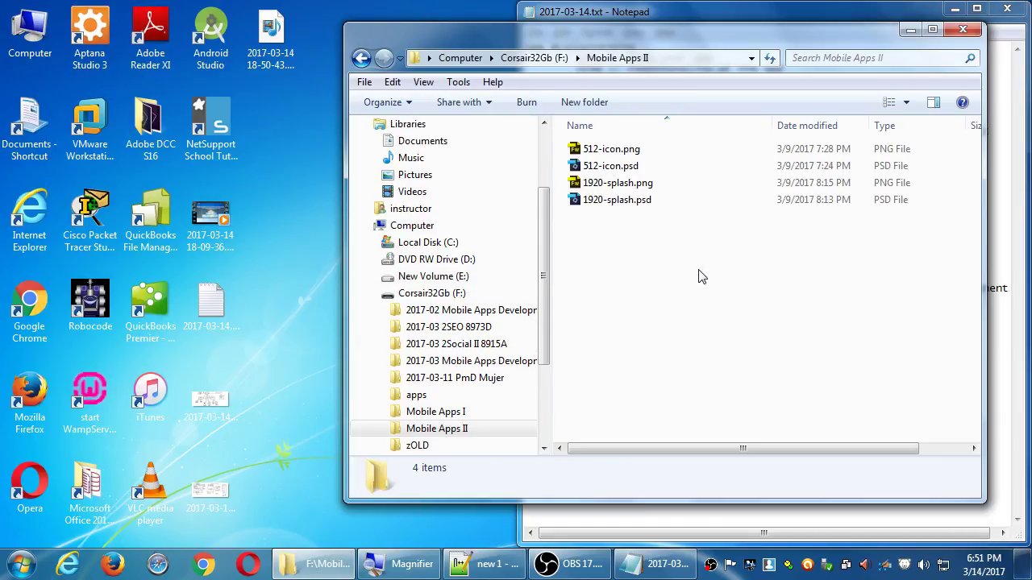
# Create a new folder named appwww inside Mobile Apps II and open it.
pyautogui.hotkey('ctrl', 'shift', 'n')
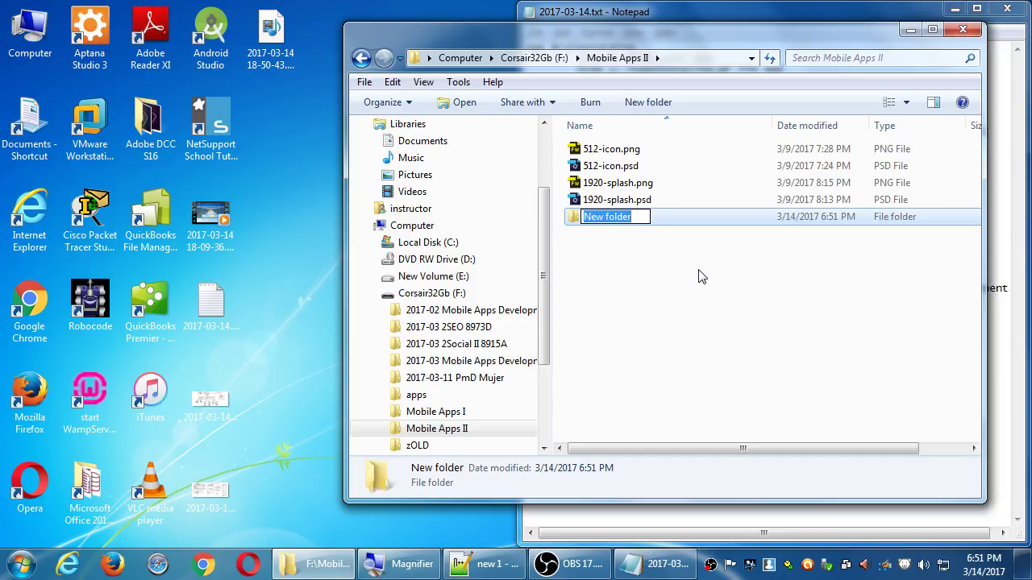
pyautogui.write('app')
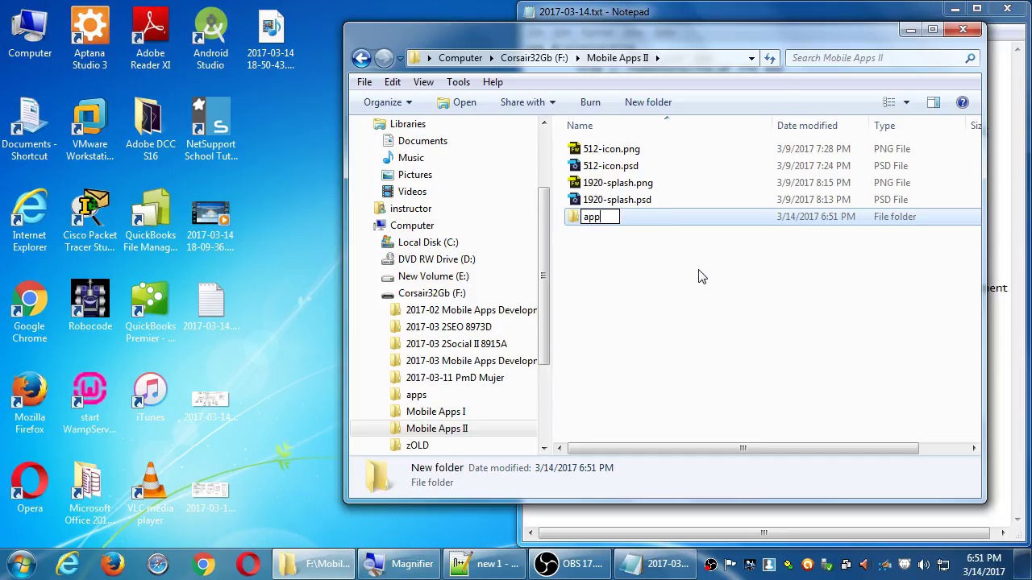
pyautogui.write('www')
pyautogui.press('Return')
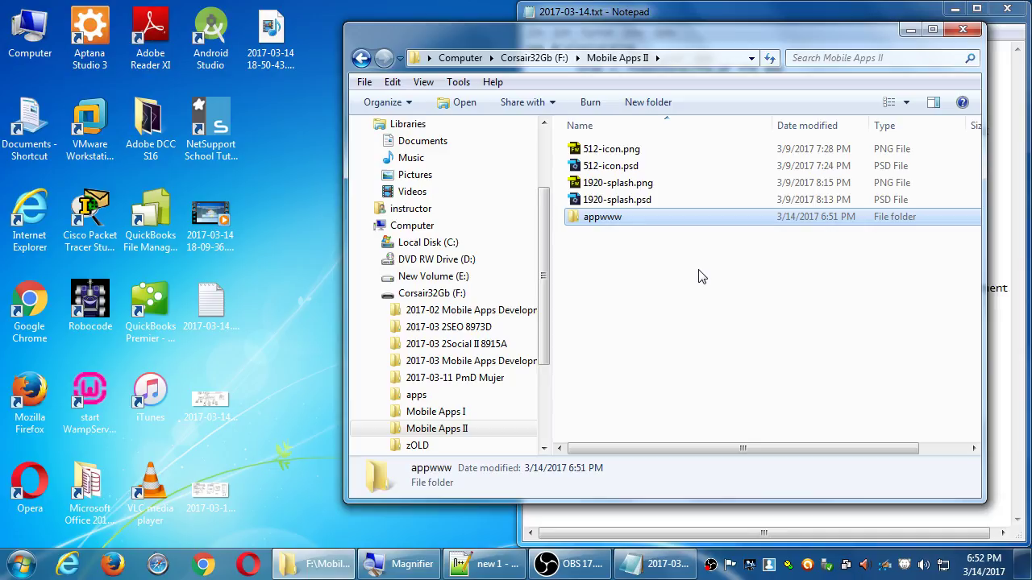
pyautogui.press('super+plus')
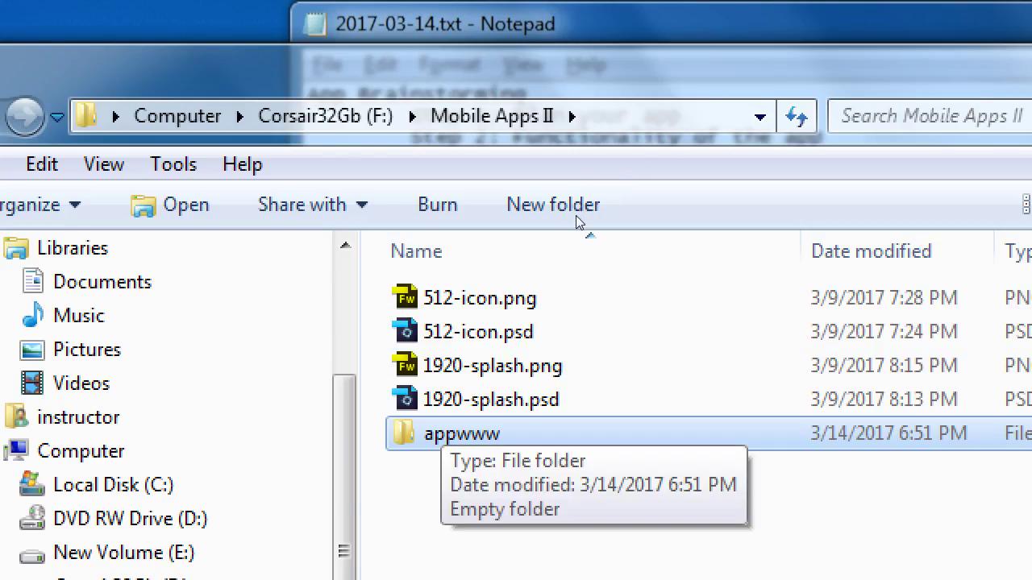
pyautogui.press('Return')
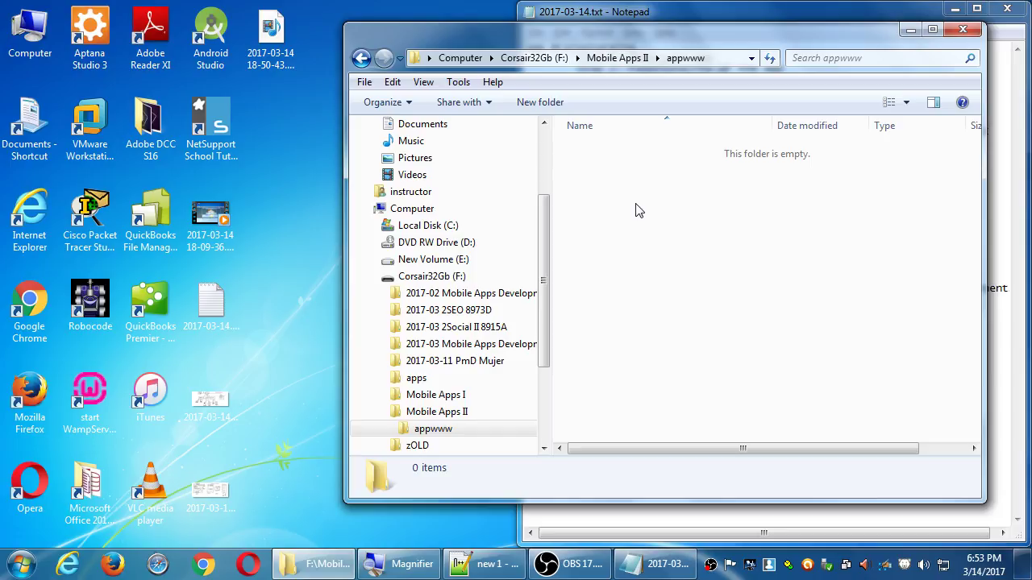
# Switch to Chrome, load jquerymobile.com and download the latest stable version of jQuery Mobile.
pyautogui.click(219, 560)
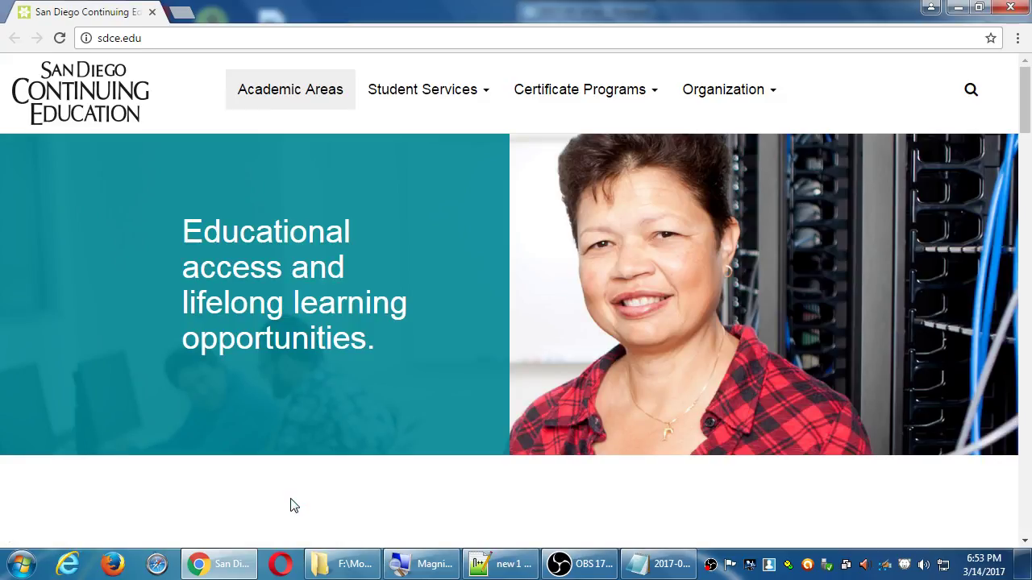
pyautogui.hotkey('ctrl', 'l')
pyautogui.write('jquery')
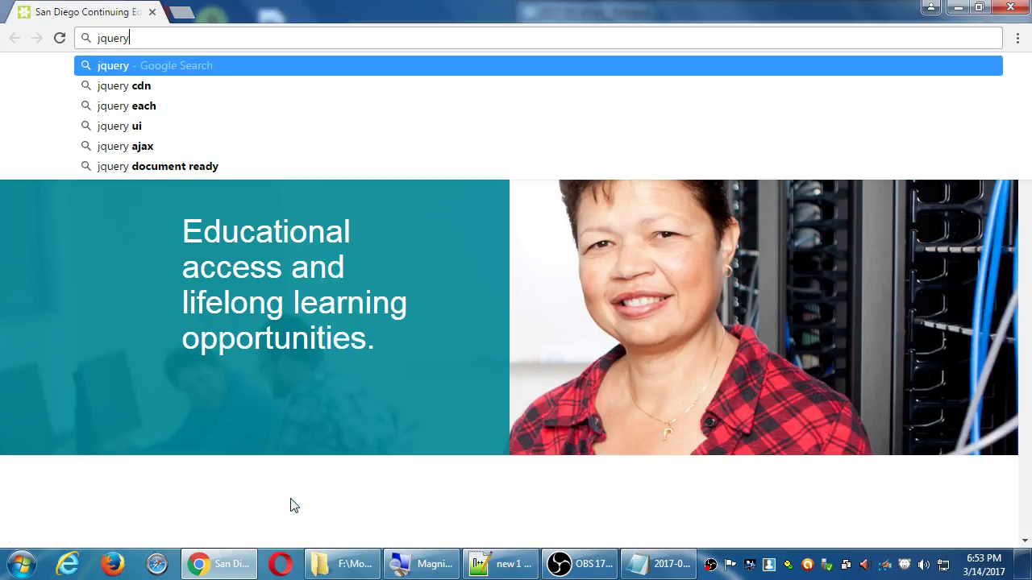
pyautogui.write('mobile.com')
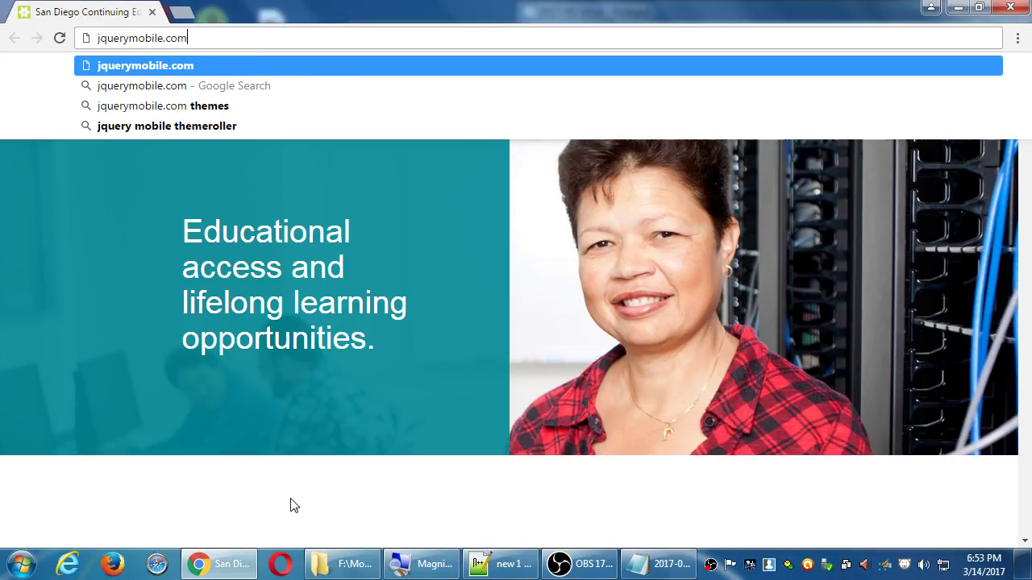
pyautogui.press('Return')
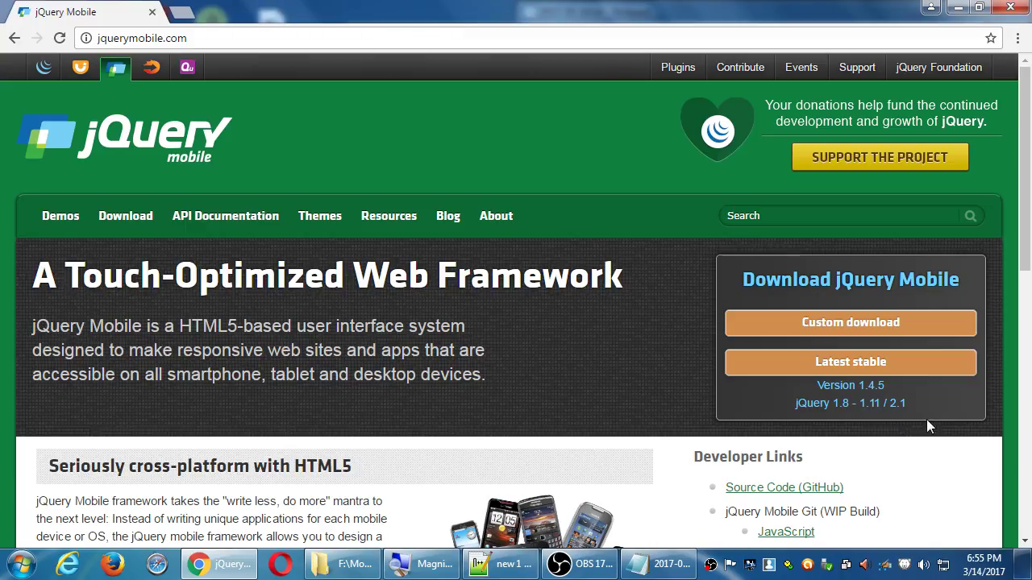
pyautogui.click(892, 364)
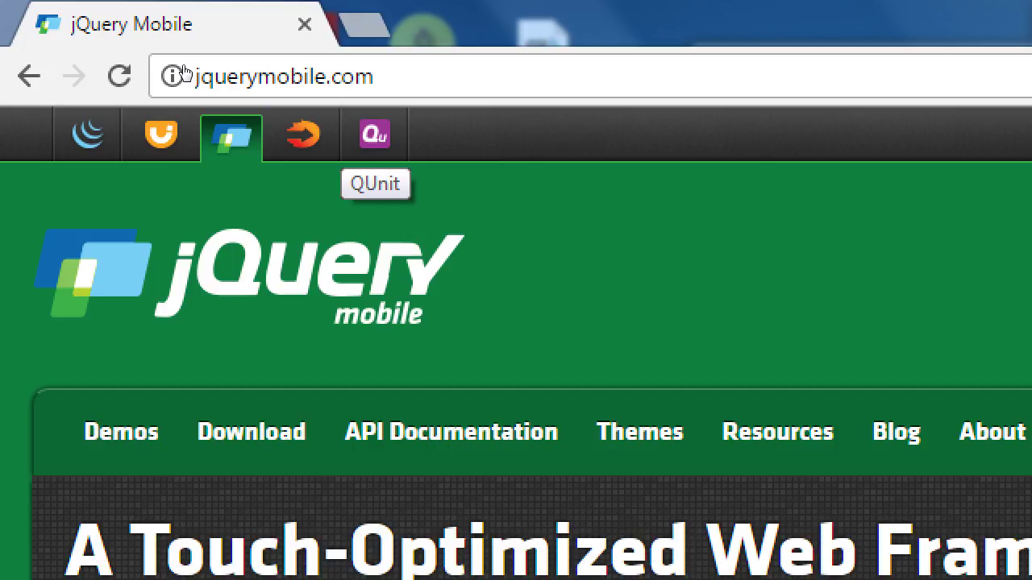
# Go to the jQuery core site and open its download page.
pyautogui.click(40, 73)
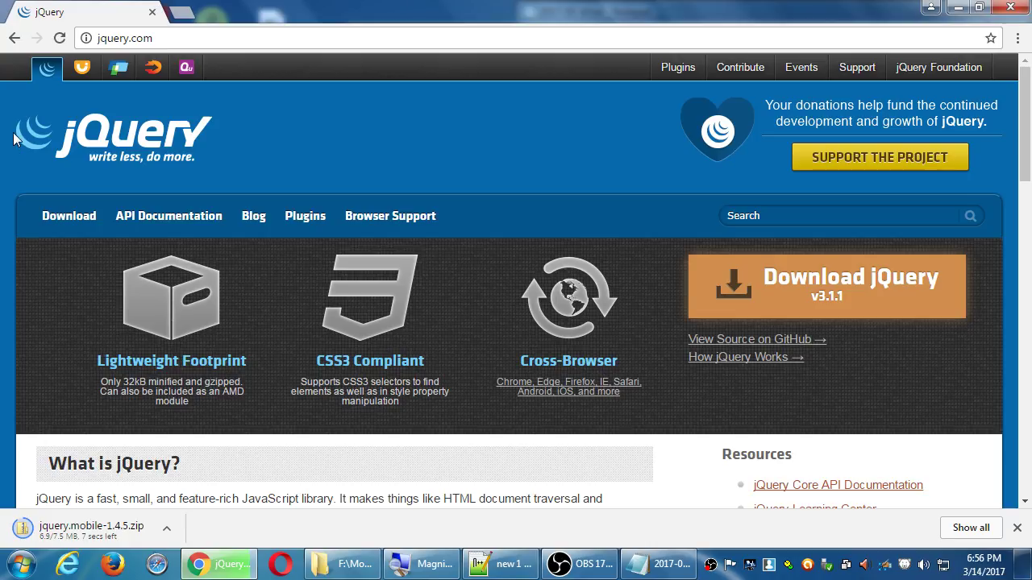
pyautogui.click(771, 276)
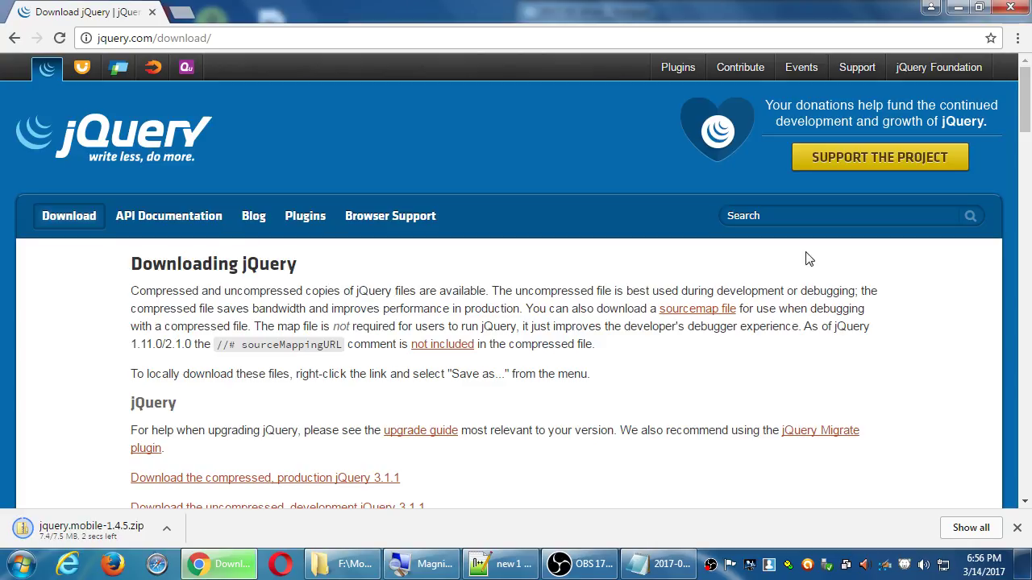
# Find the Past Releases section of the jQuery download page and open the jQuery CDN from it.
pyautogui.scroll(-8, 858, 492)
pyautogui.scroll(8, 853, 498)
pyautogui.scroll(-2, 121, 355)
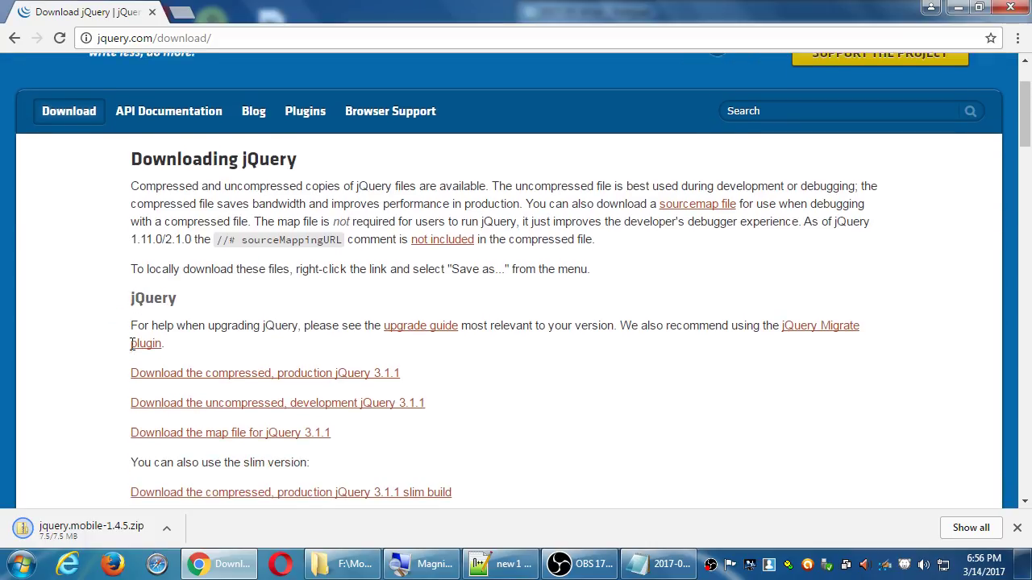
pyautogui.scroll(-3, 91, 345)
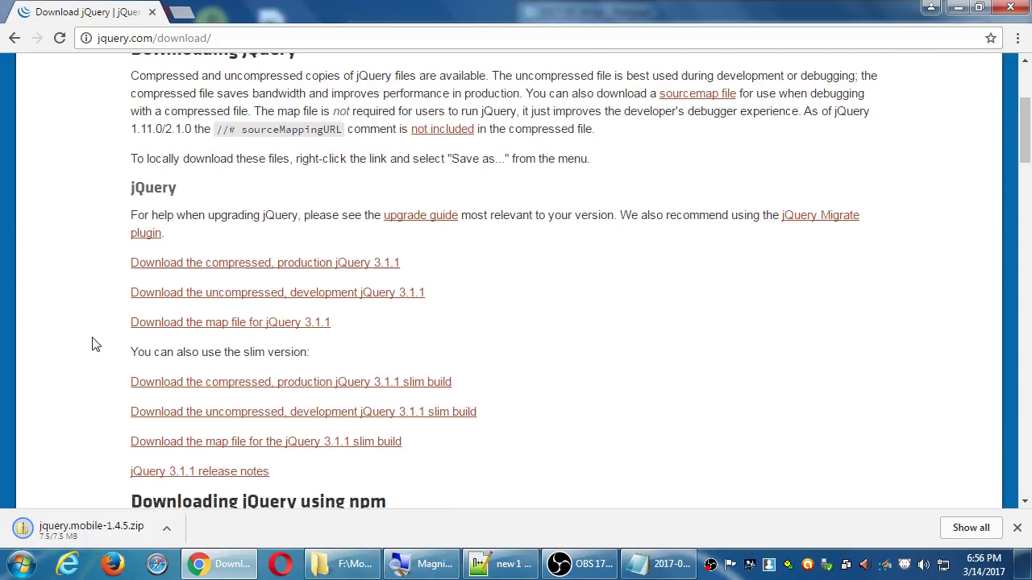
pyautogui.scroll(-10, 92, 345)
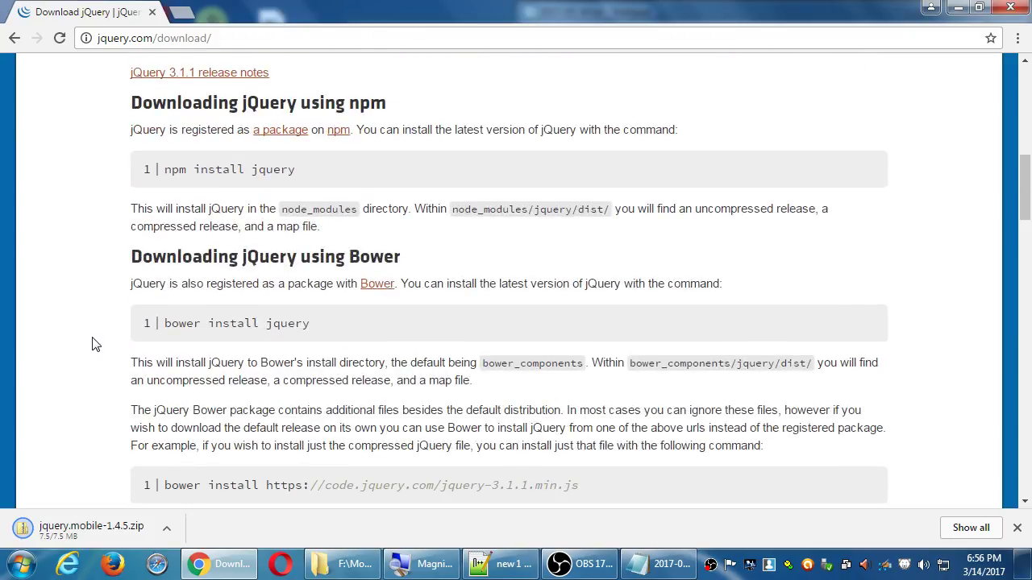
pyautogui.scroll(-10, 92, 345)
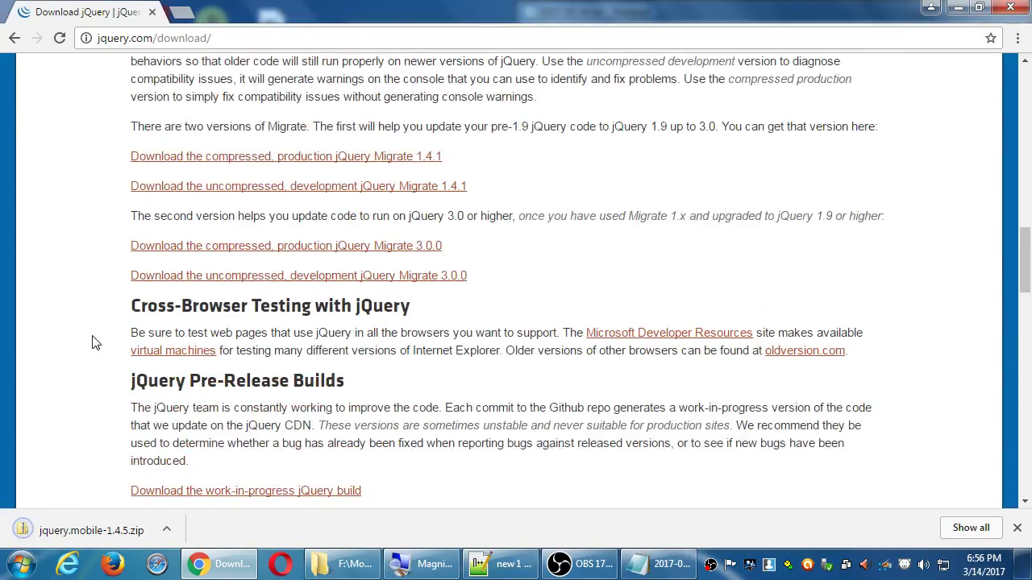
pyautogui.scroll(-1, 91, 343)
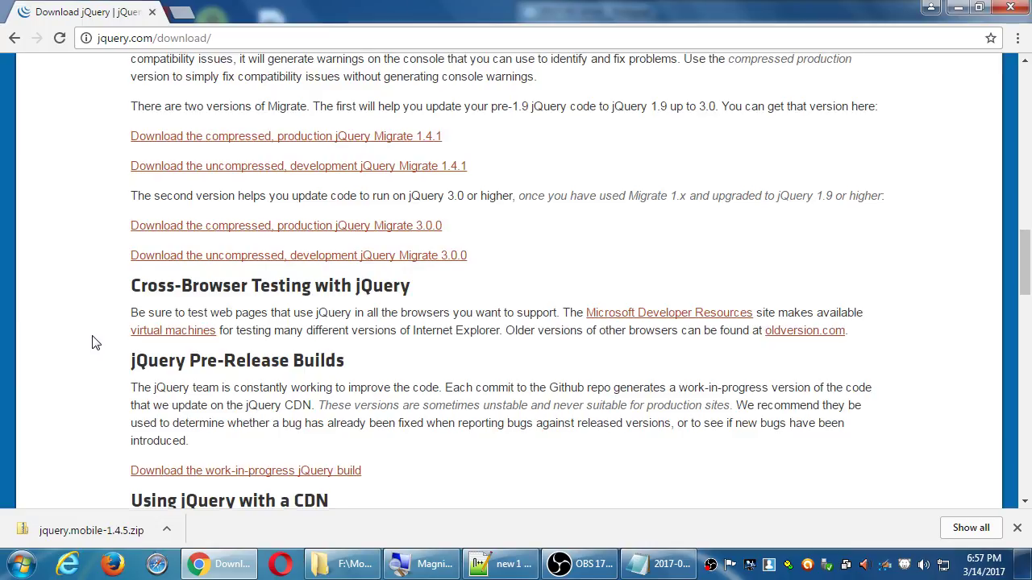
pyautogui.scroll(-3, 92, 343)
pyautogui.scroll(5, 92, 344)
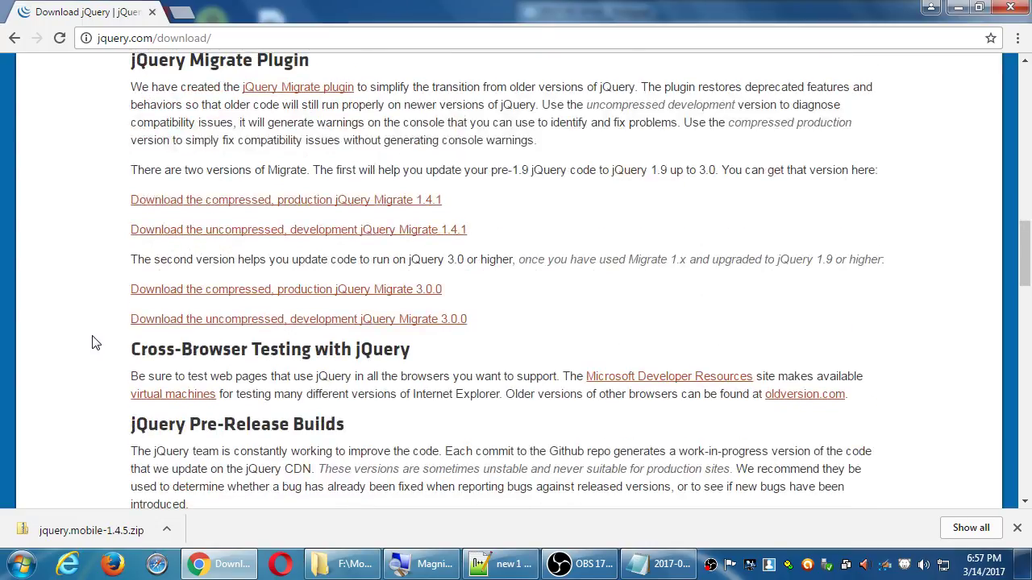
pyautogui.scroll(-12, 92, 344)
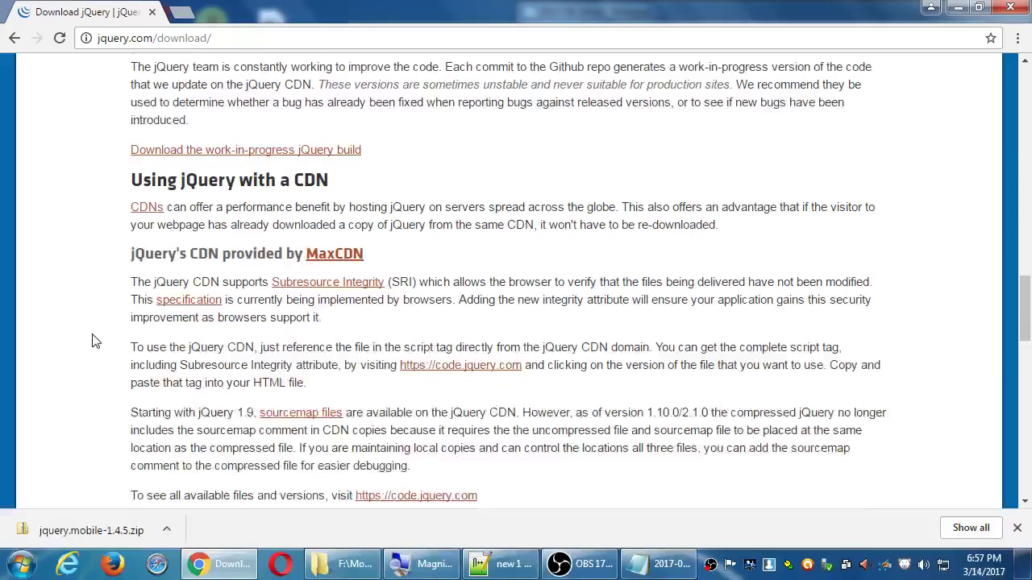
pyautogui.scroll(-2, 92, 342)
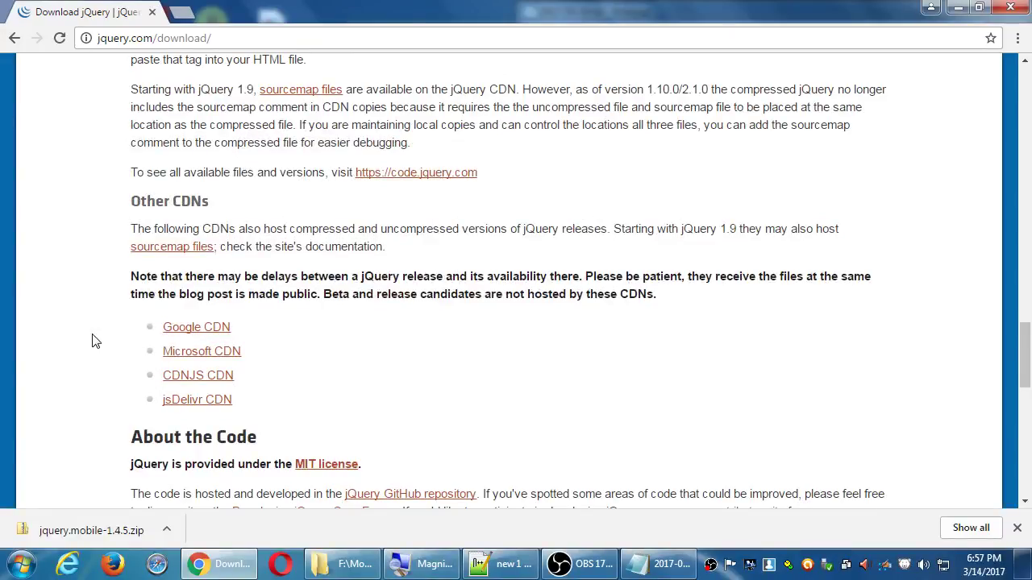
pyautogui.scroll(-2, 92, 342)
pyautogui.scroll(-4, 96, 339)
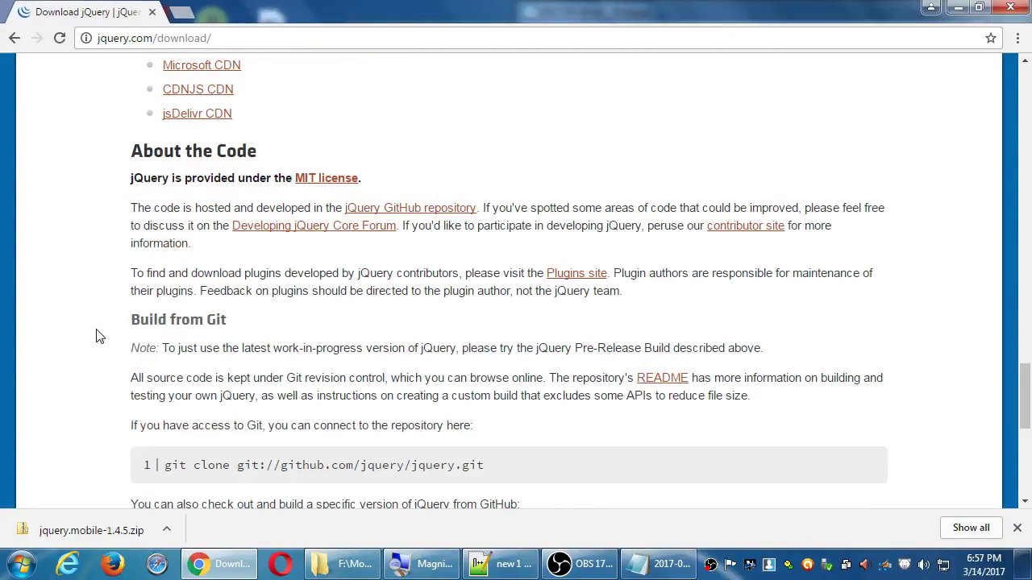
pyautogui.scroll(-10, 95, 339)
pyautogui.scroll(3, 96, 329)
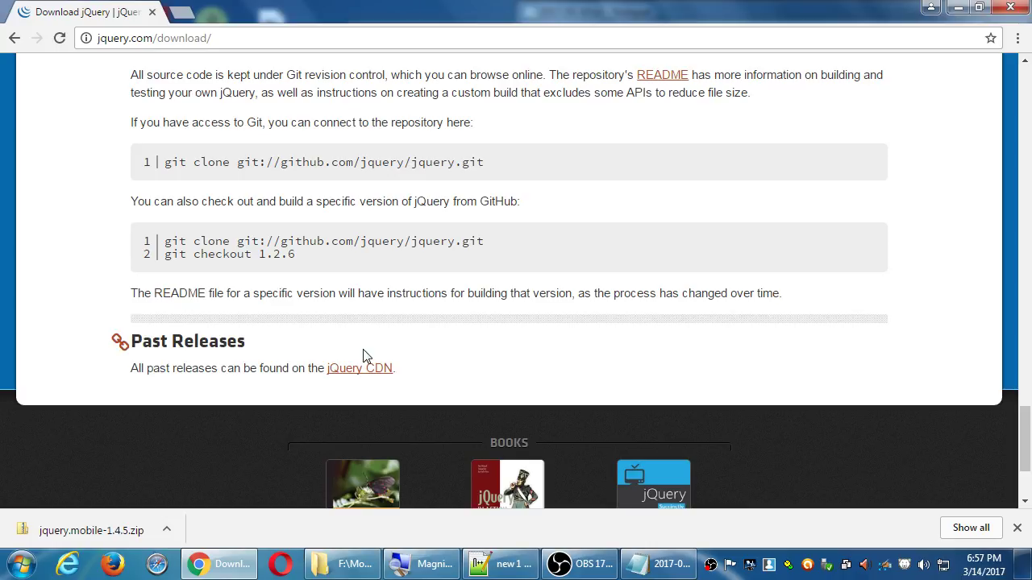
pyautogui.click(357, 374)
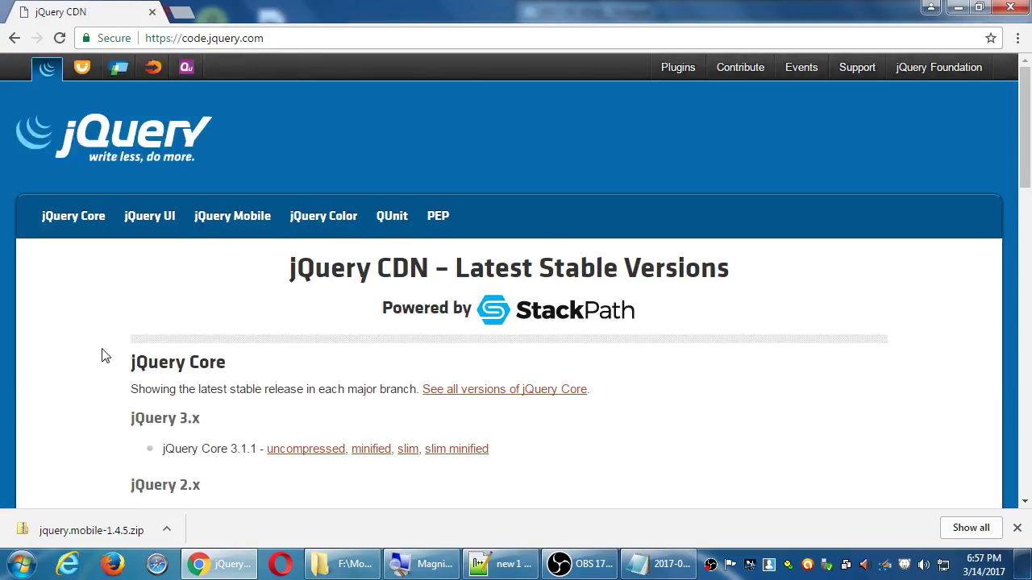
# Look through the latest stable releases on the jQuery CDN page and open the list of all jQuery Core versions.
pyautogui.scroll(-3, 102, 352)
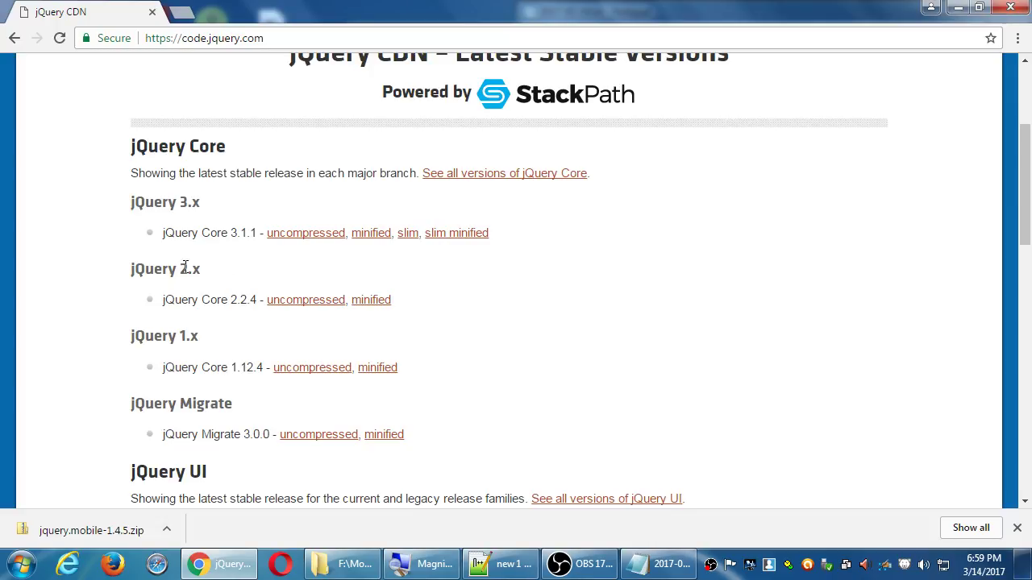
pyautogui.scroll(-8, 200, 338)
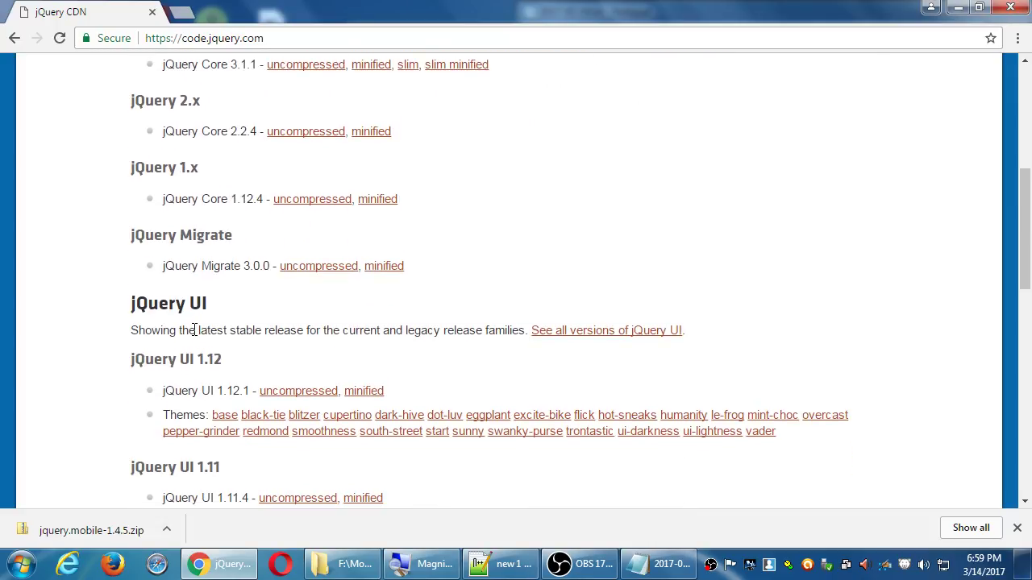
pyautogui.scroll(-5, 124, 320)
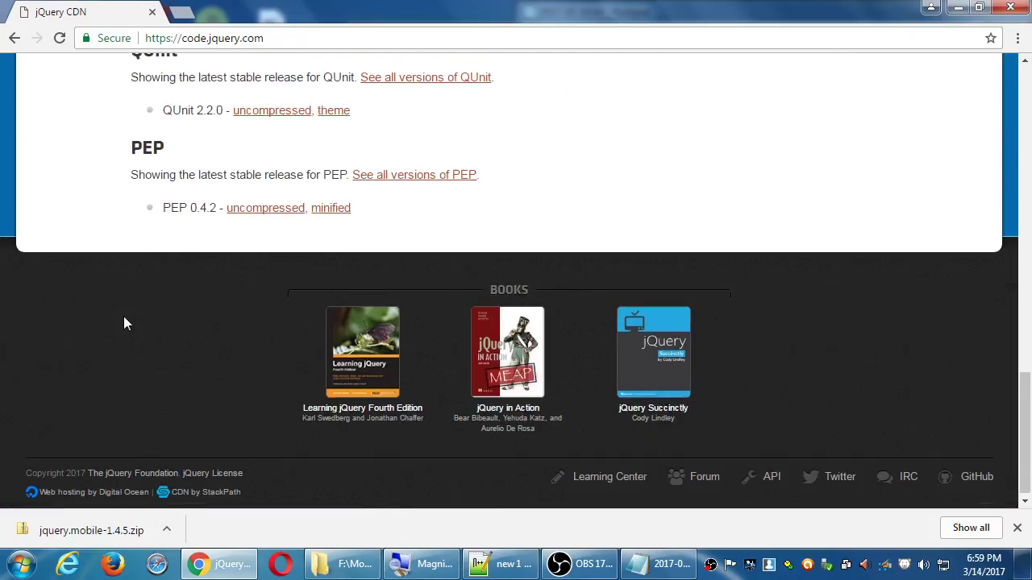
pyautogui.scroll(4, 124, 322)
pyautogui.scroll(3, 124, 322)
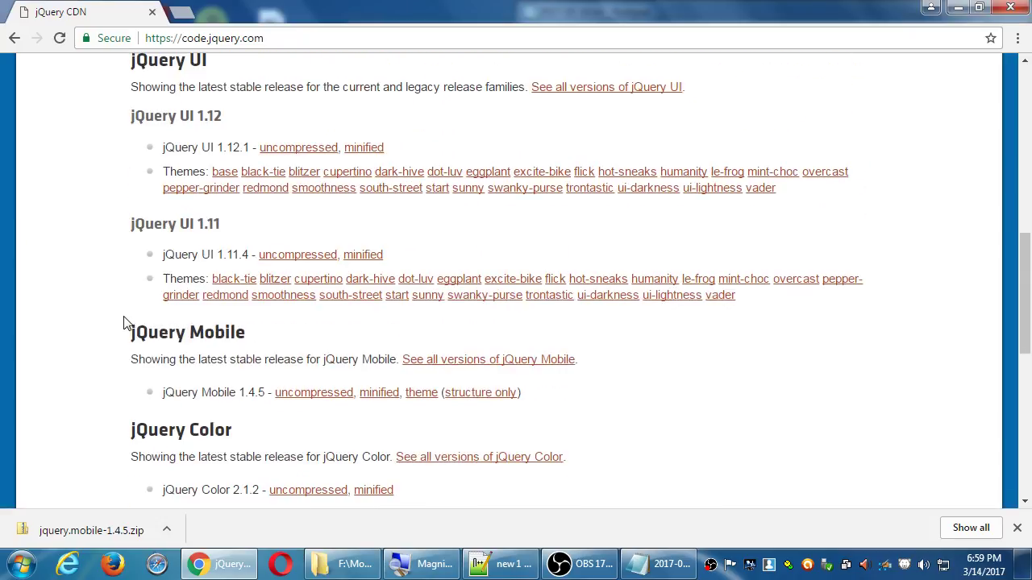
pyautogui.scroll(4, 124, 320)
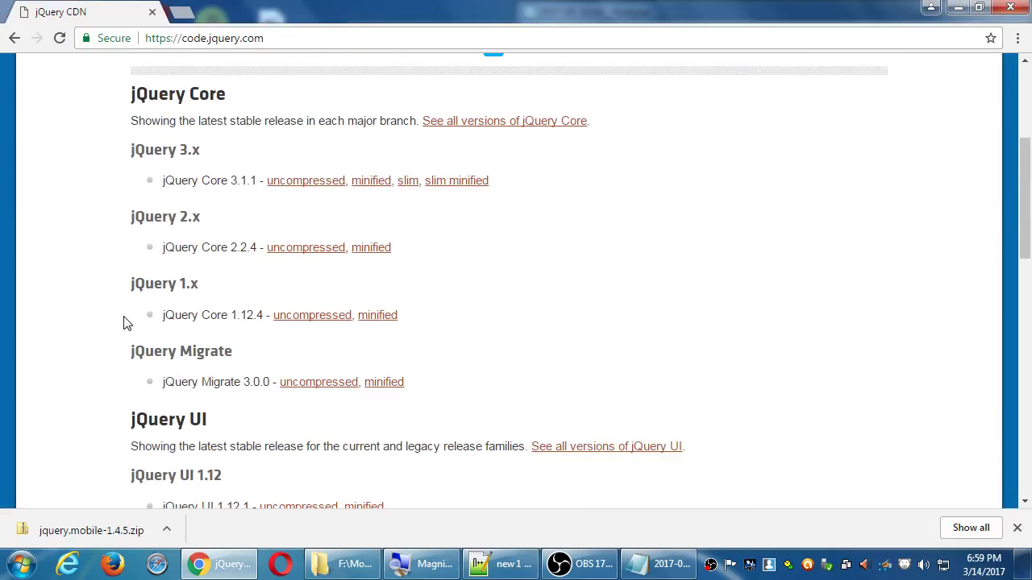
pyautogui.scroll(1, 522, 139)
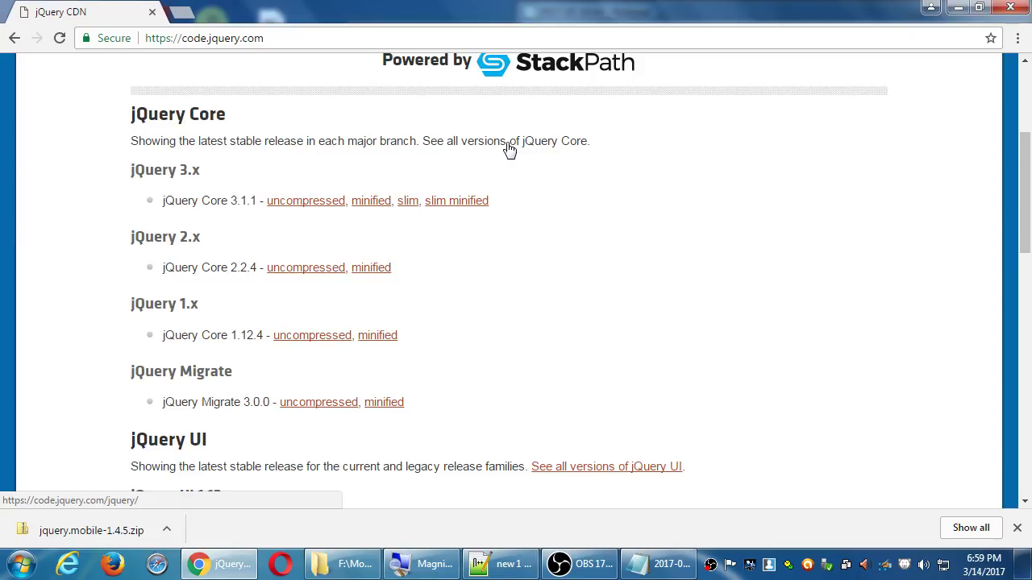
pyautogui.click(516, 142)
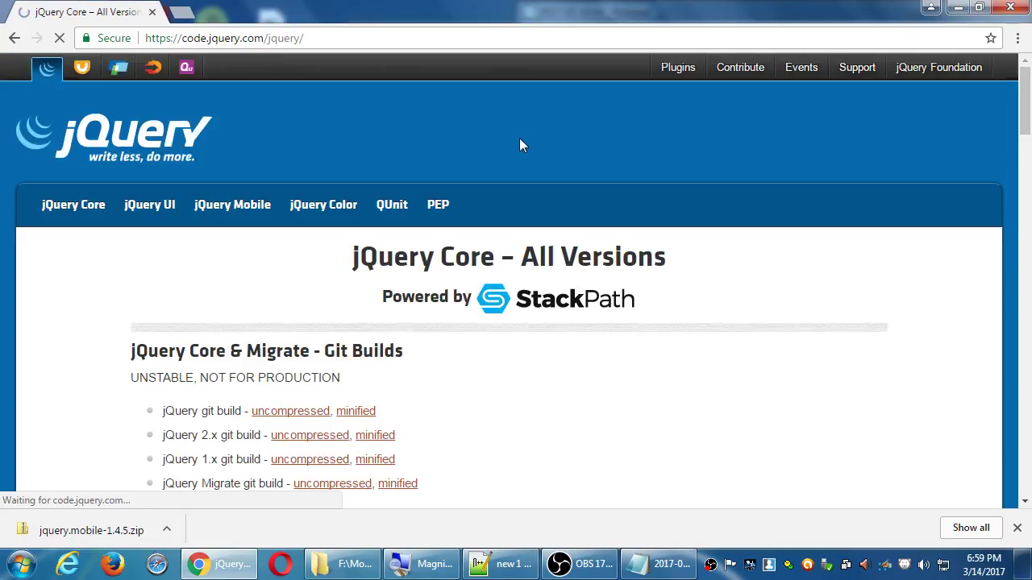
# Find jQuery Core 2.1.0 among the 2.x versions, view the integration code of its minified build and close it.
pyautogui.scroll(-2, 525, 145)
pyautogui.scroll(-2, 532, 162)
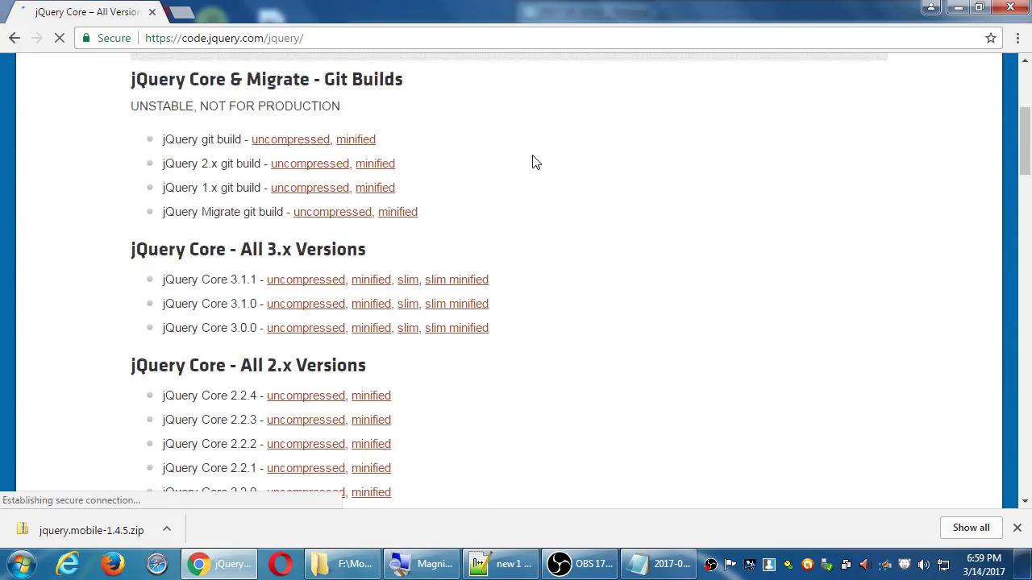
pyautogui.scroll(-2, 533, 162)
pyautogui.scroll(-5, 532, 162)
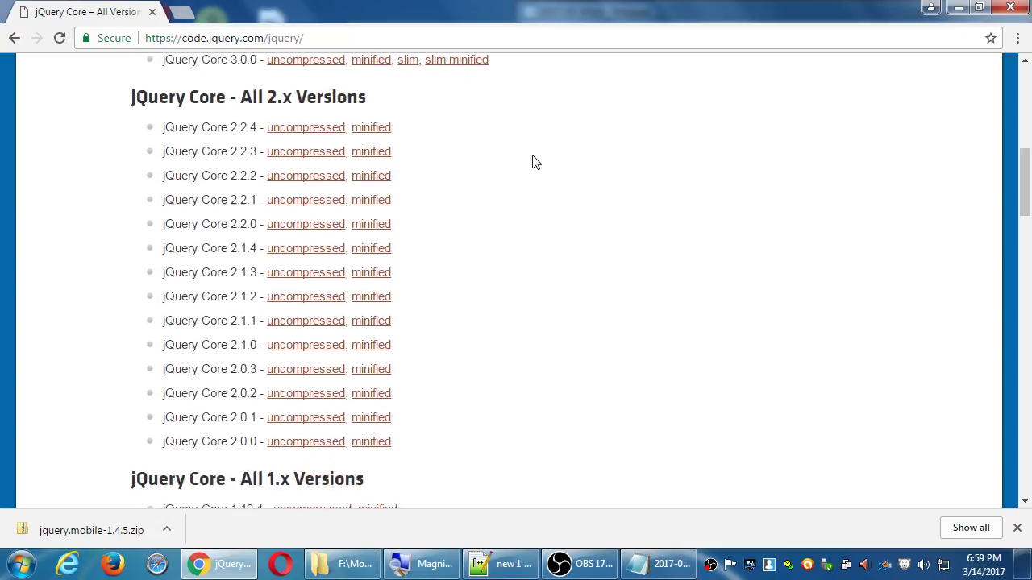
pyautogui.scroll(3, 532, 162)
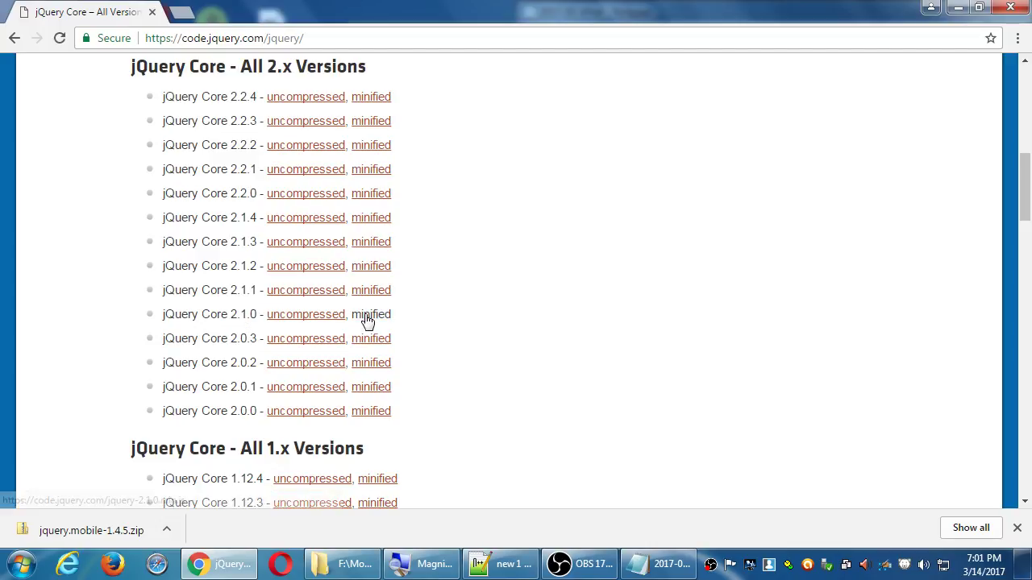
pyautogui.click(367, 321)
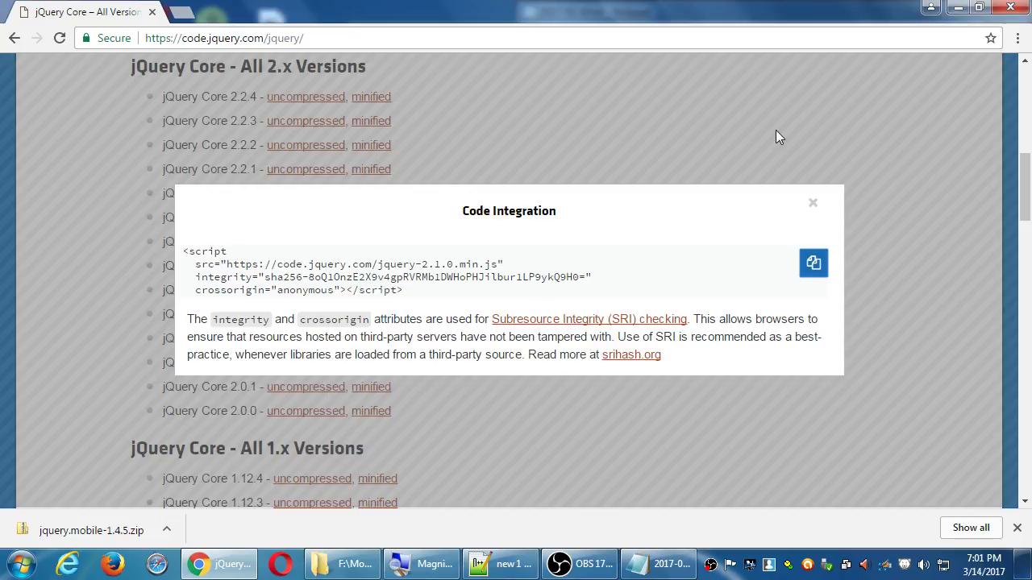
pyautogui.click(813, 203)
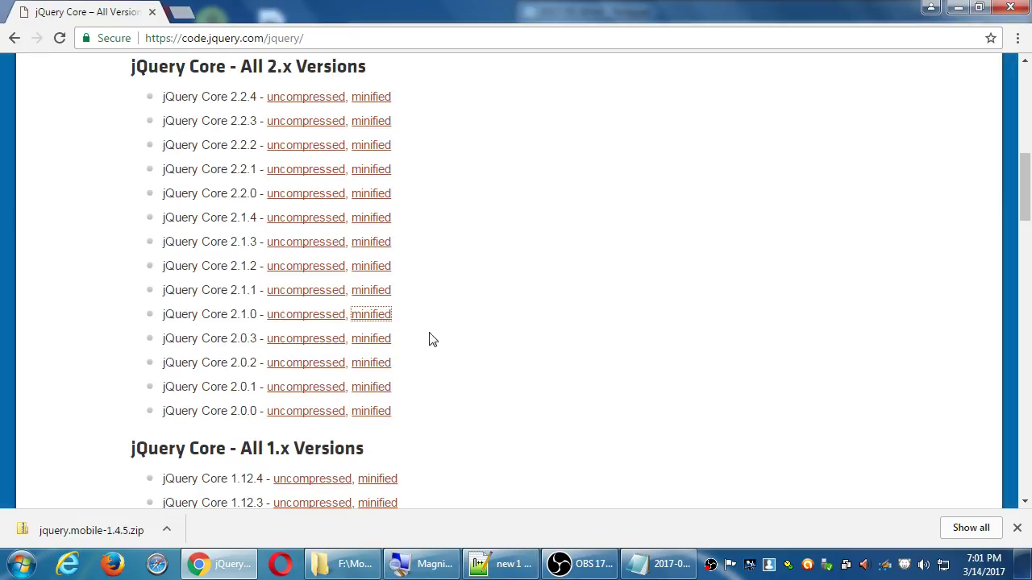
# Save the minified jQuery Core 2.1.0 file as jquery-2.1.0.min.js in the appwww folder of Mobile Apps II on drive F:.
pyautogui.rightClick(375, 319)
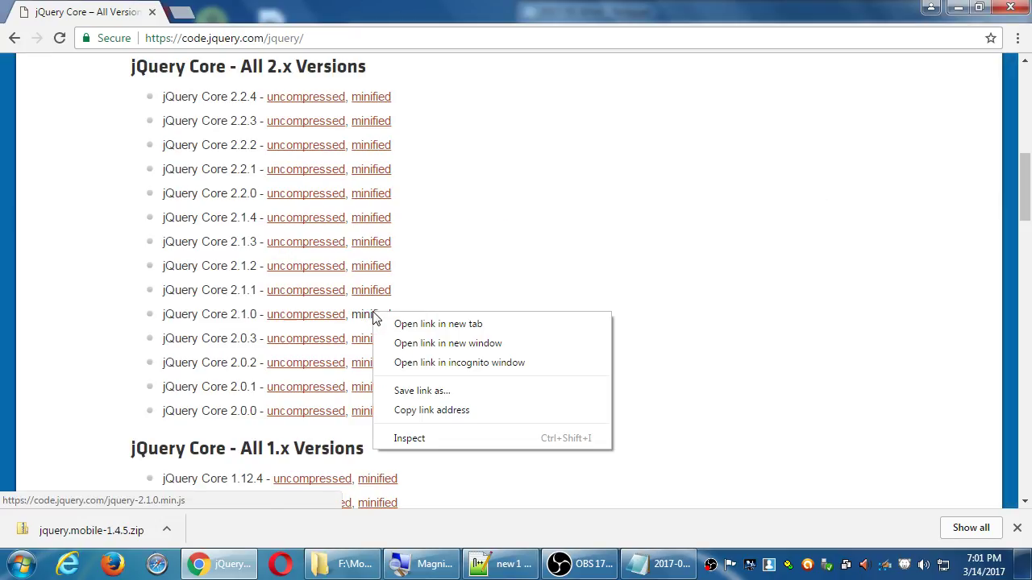
pyautogui.click(468, 391)
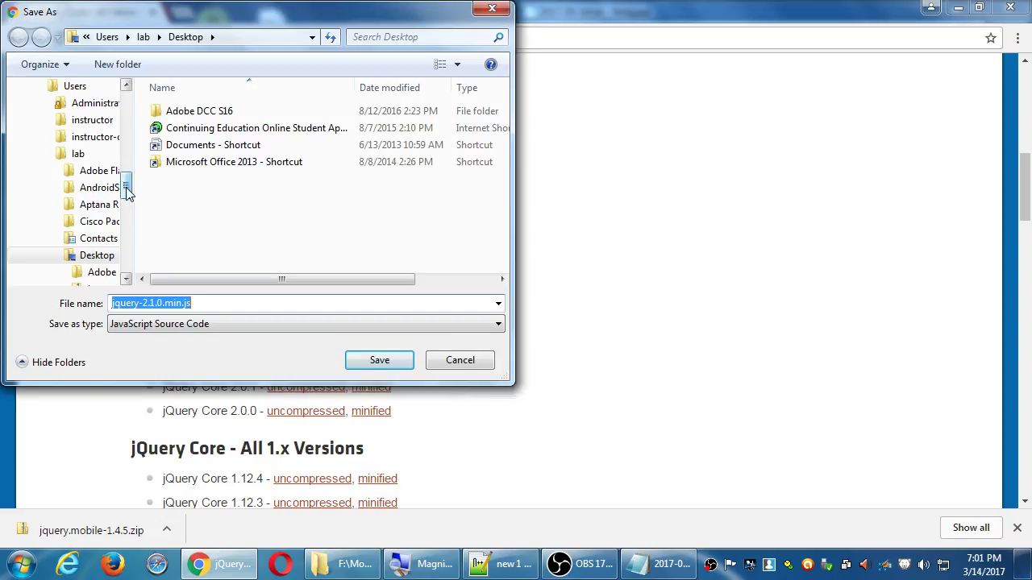
pyautogui.scroll(8, 126, 188)
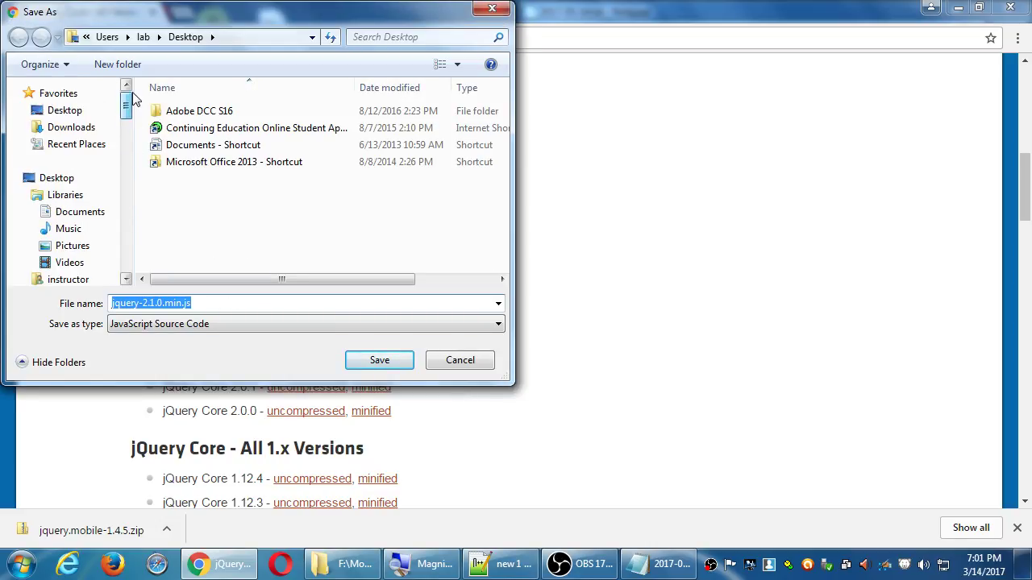
pyautogui.scroll(-3, 124, 141)
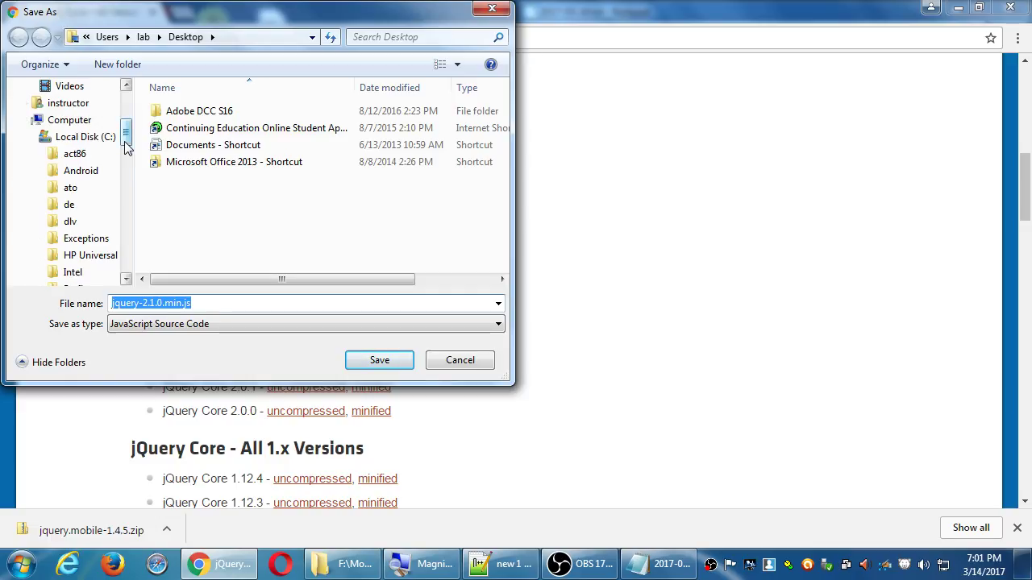
pyautogui.moveTo(124, 141); pyautogui.dragTo(126, 263)
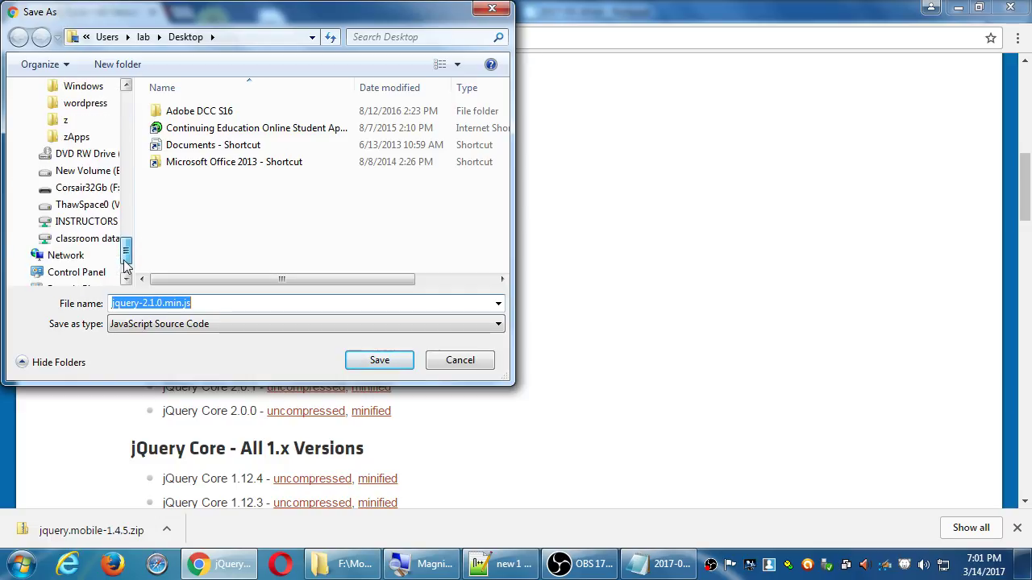
pyautogui.click(89, 187)
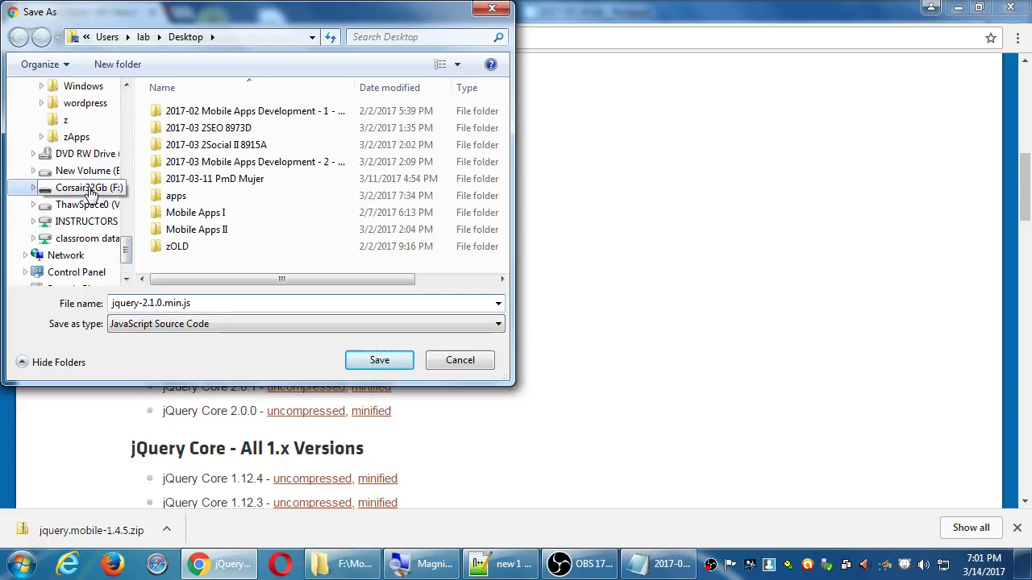
pyautogui.doubleClick(221, 230)
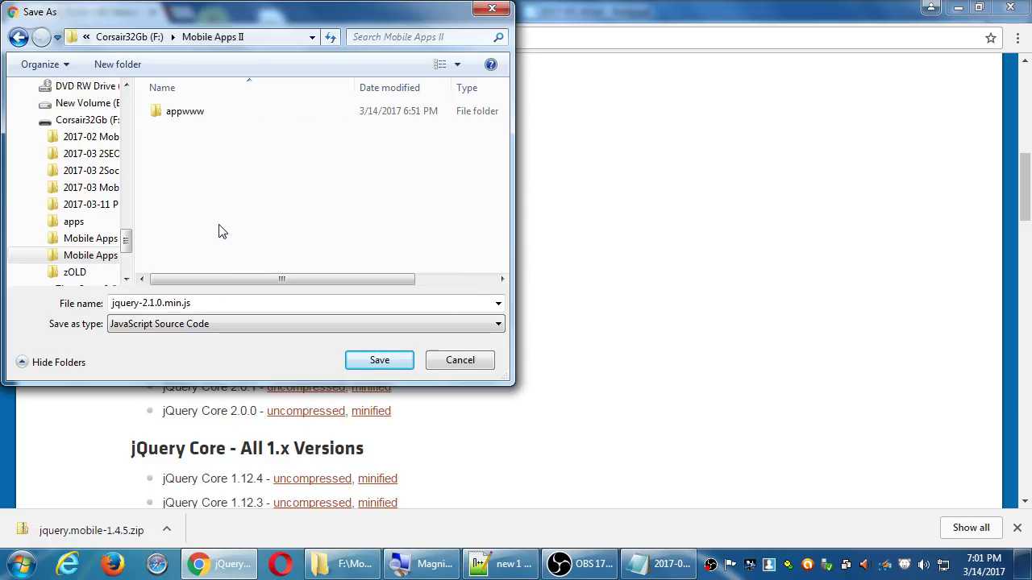
pyautogui.doubleClick(191, 121)
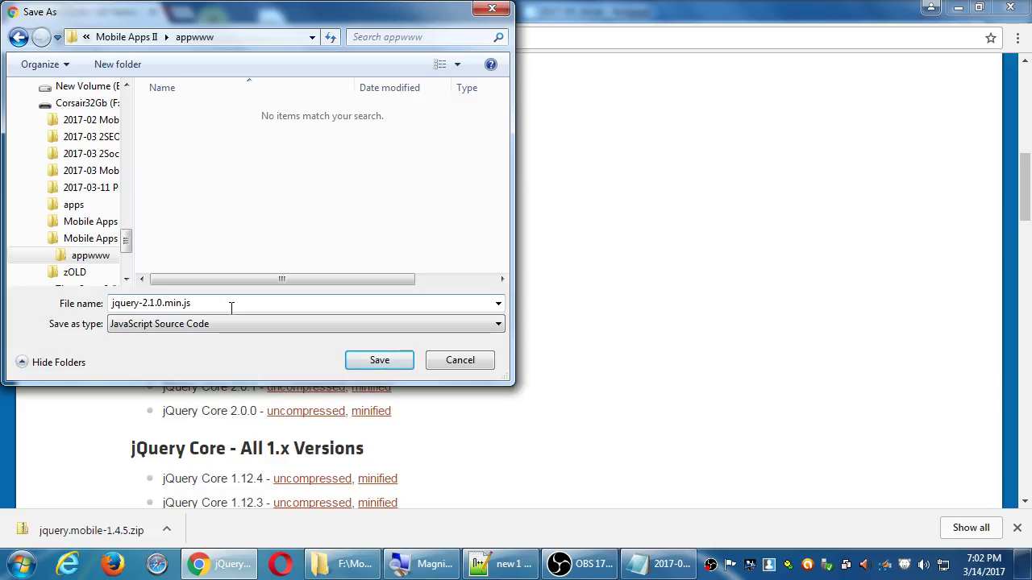
pyautogui.click(374, 362)
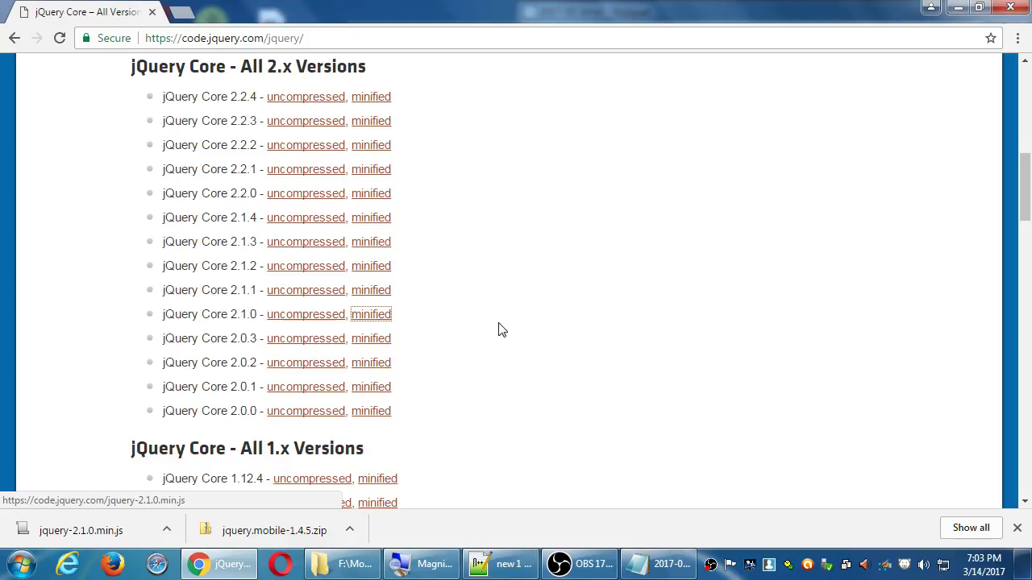
# Check the appwww folder in Windows Explorer for the saved jQuery file, then return to the browser.
pyautogui.click(341, 562)
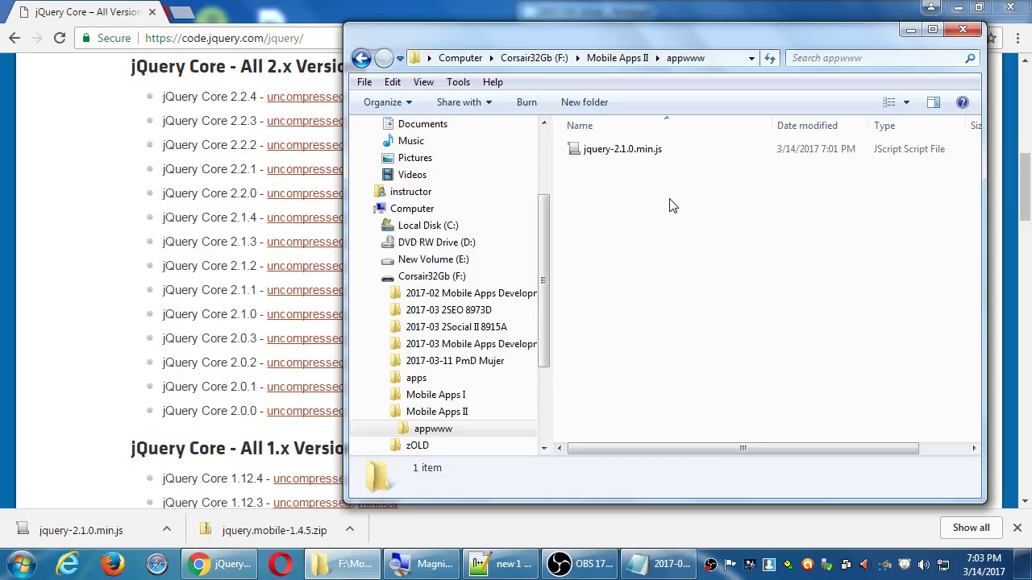
pyautogui.moveTo(607, 201); pyautogui.dragTo(819, 391)
pyautogui.click(403, 7)
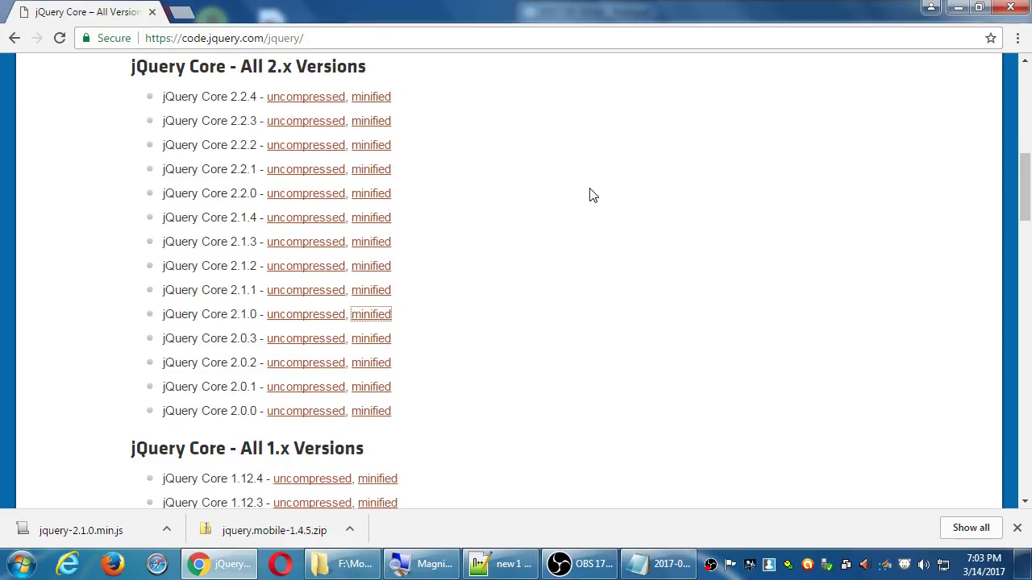
# Open the downloaded jquery.mobile-1.4.5.zip, minimize Chrome and arrange the archive window beside the appwww folder window.
pyautogui.click(225, 539)
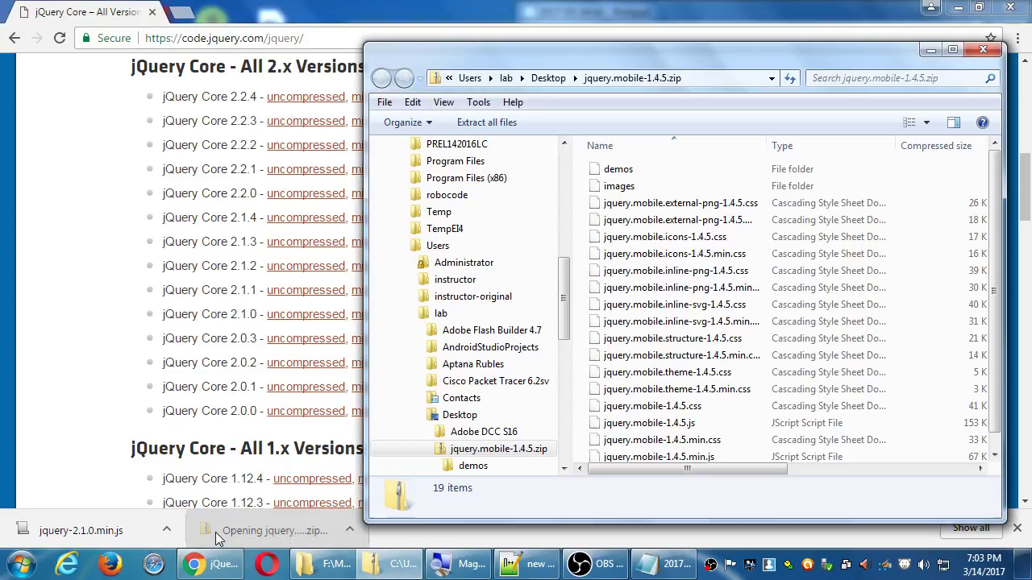
pyautogui.moveTo(600, 72); pyautogui.dragTo(312, 54)
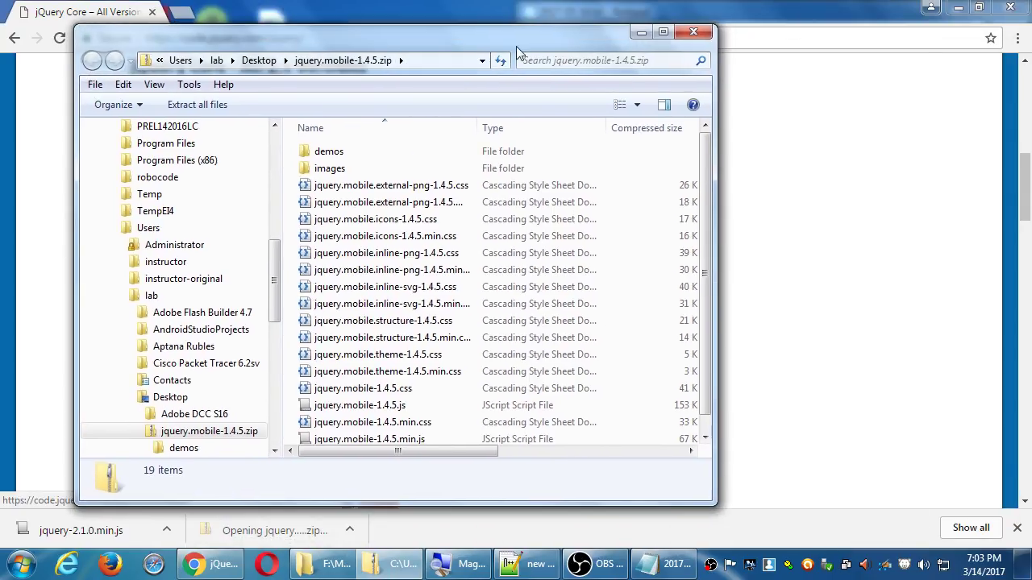
pyautogui.click(958, 8)
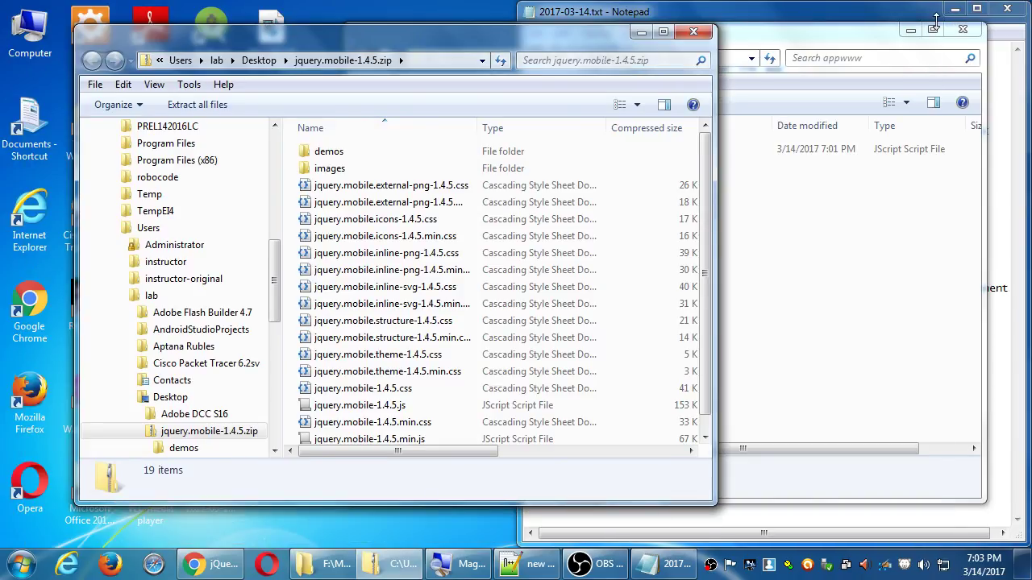
pyautogui.click(833, 42)
pyautogui.moveTo(821, 42); pyautogui.dragTo(945, 42)
pyautogui.click(337, 32)
pyautogui.press('super+Left')
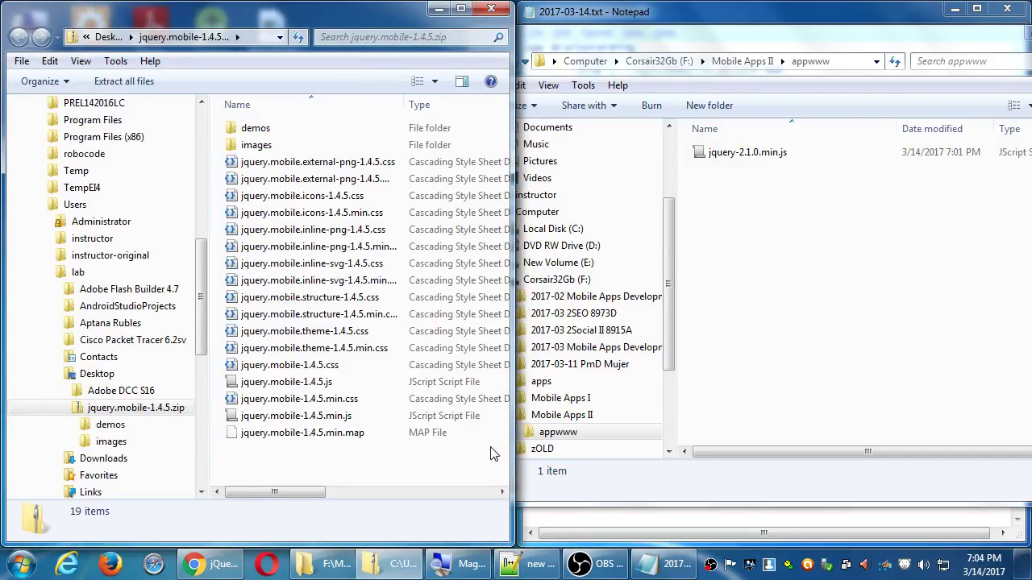
# Widen the archive window and its Type and Name columns so the full file names fit.
pyautogui.moveTo(513, 453); pyautogui.dragTo(610, 451)
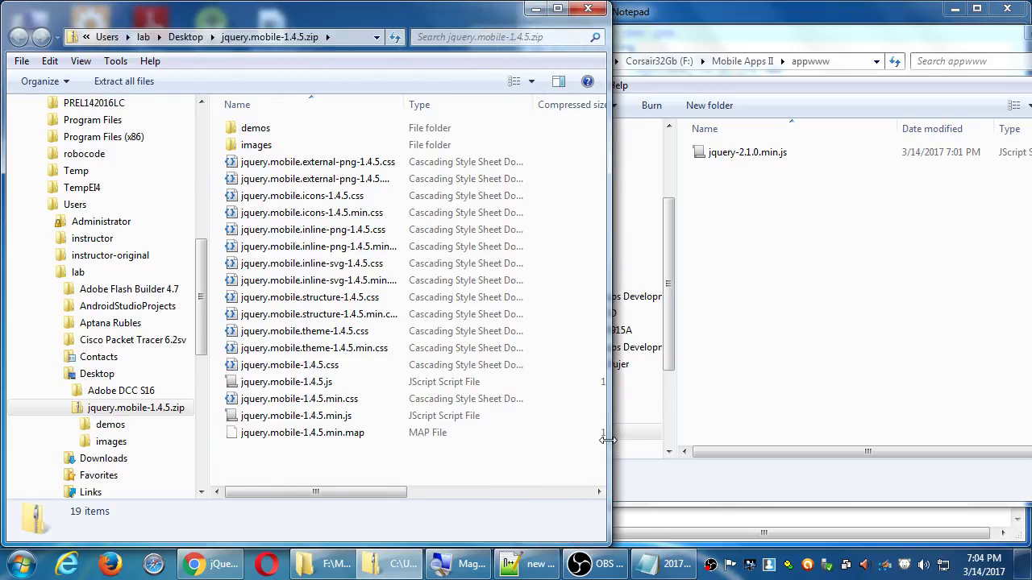
pyautogui.moveTo(534, 105); pyautogui.dragTo(556, 105)
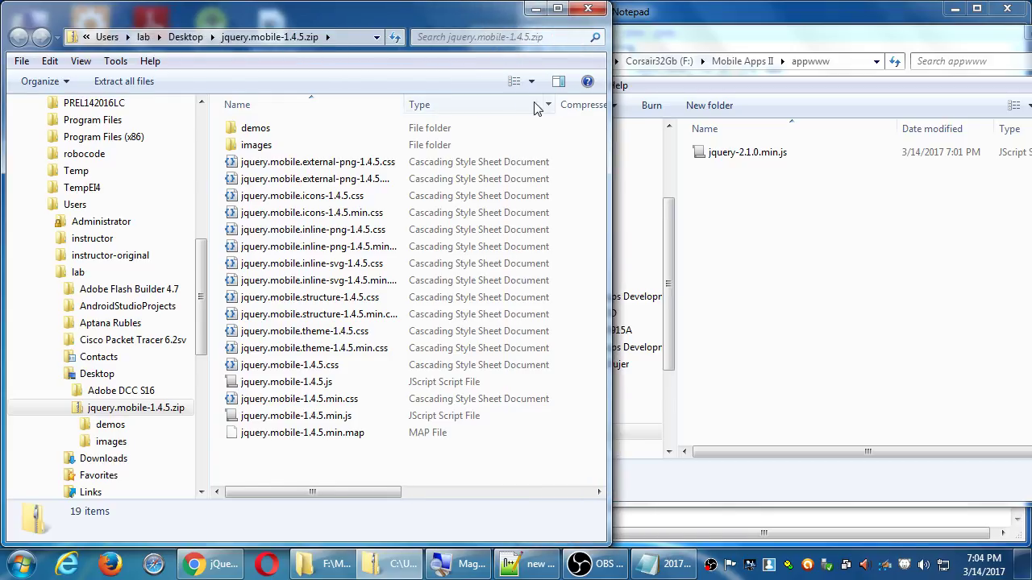
pyautogui.doubleClick(403, 105)
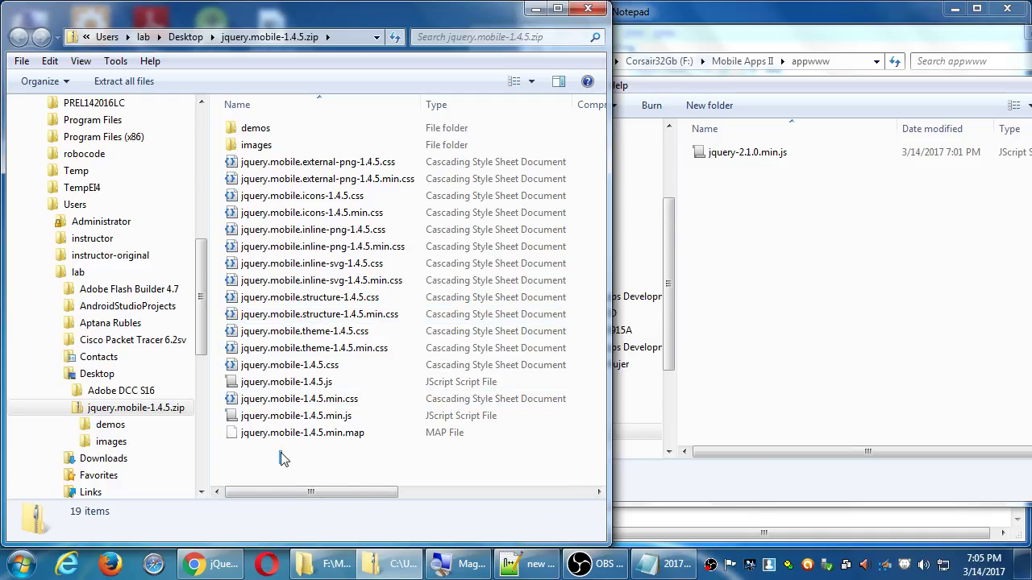
# Copy jquery.mobile-1.4.5.min.css, jquery.mobile-1.4.5.min.js, jquery.mobile-1.4.5.min.map and the images folder from the archive into appwww.
pyautogui.moveTo(281, 458); pyautogui.dragTo(914, 310)
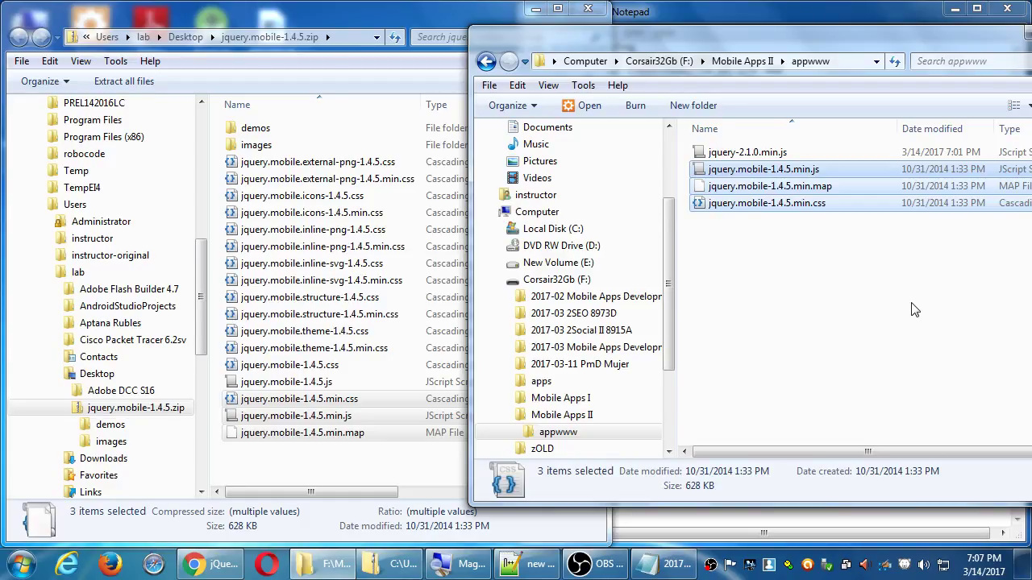
pyautogui.click(235, 149)
pyautogui.moveTo(235, 149); pyautogui.dragTo(773, 302)
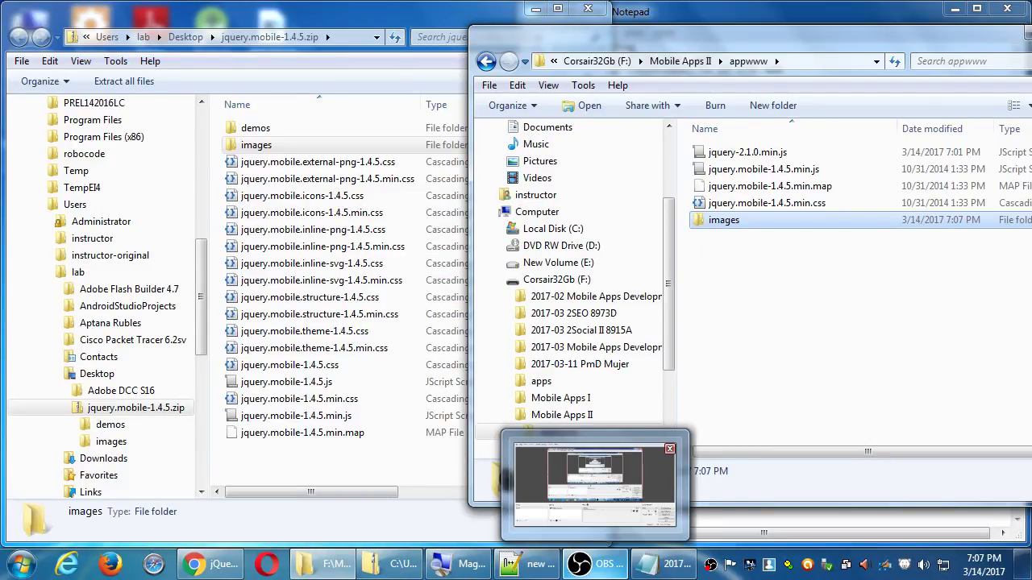
pyautogui.click(833, 402)
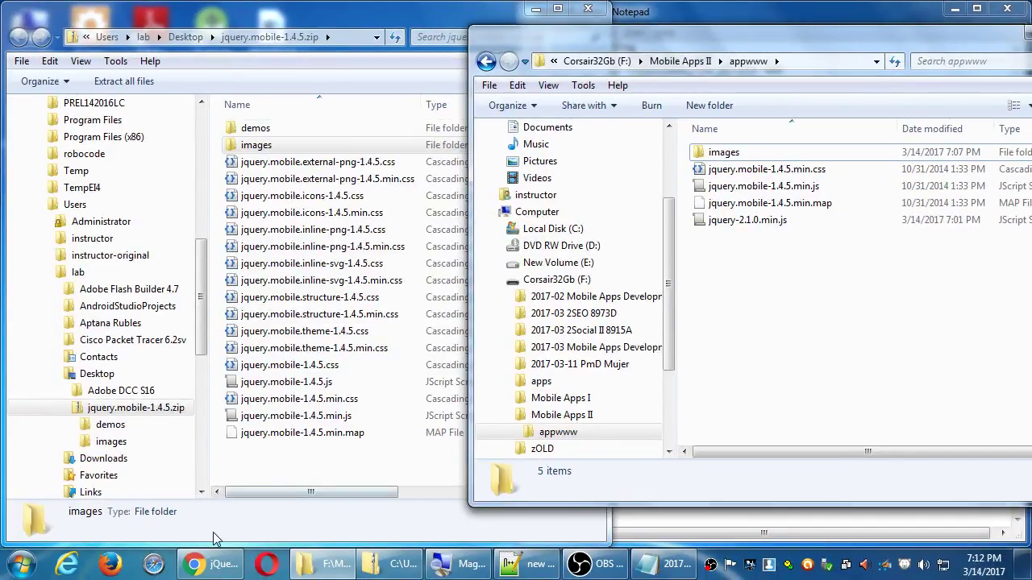
# Switch to Chrome and close its window.
pyautogui.click(208, 564)
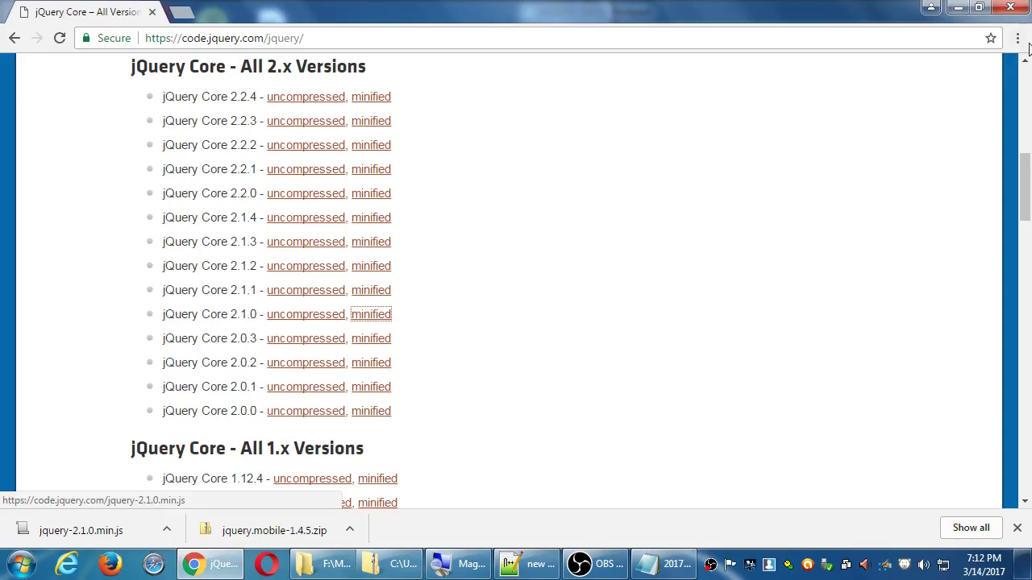
pyautogui.click(1024, 8)
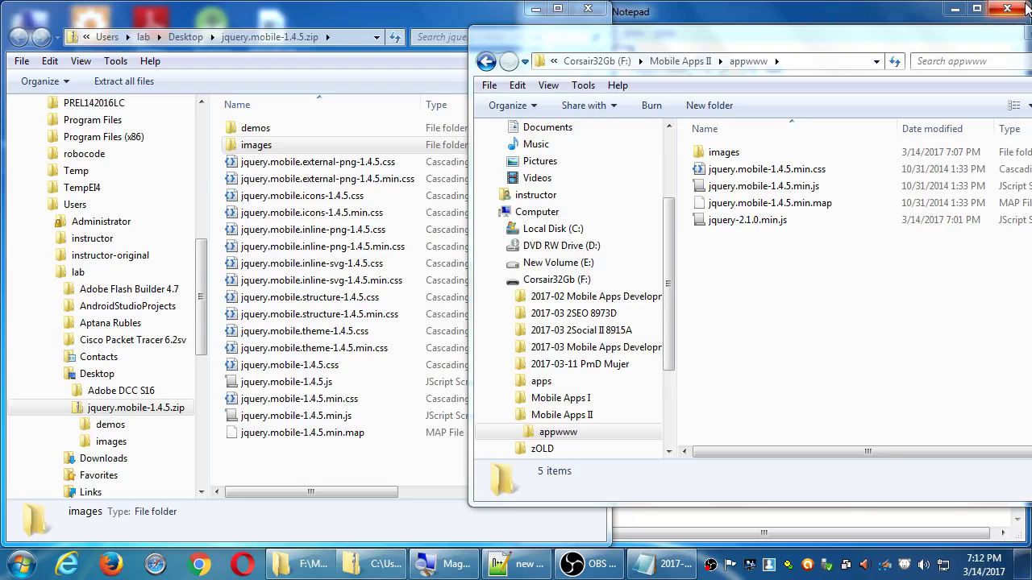
# Close the jquery.mobile-1.4.5.zip archive window and the Notepad window, leaving the appwww folder window centred on the desktop.
pyautogui.click(382, 16)
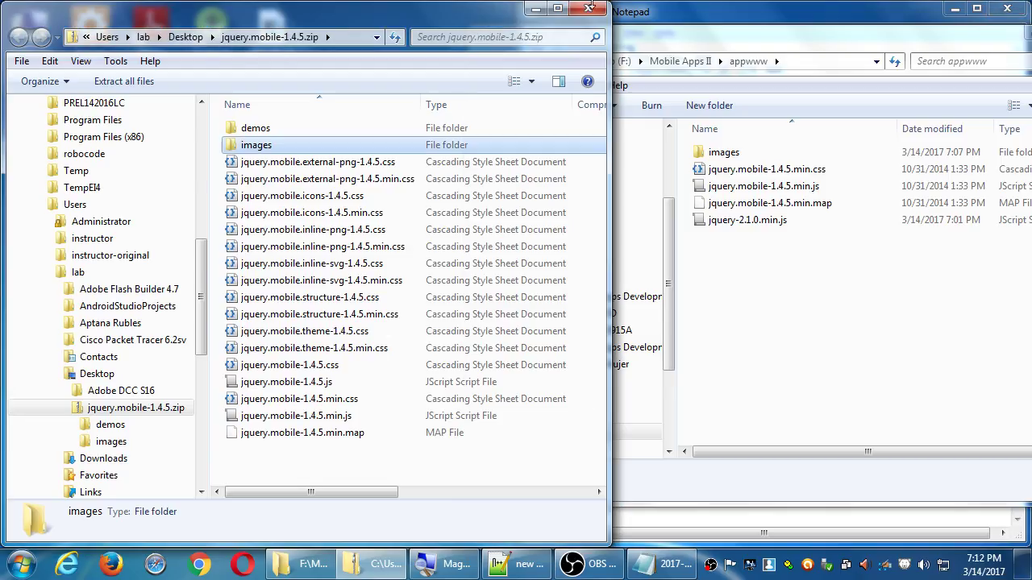
pyautogui.click(591, 15)
pyautogui.moveTo(668, 40); pyautogui.dragTo(349, 64)
pyautogui.click(1007, 9)
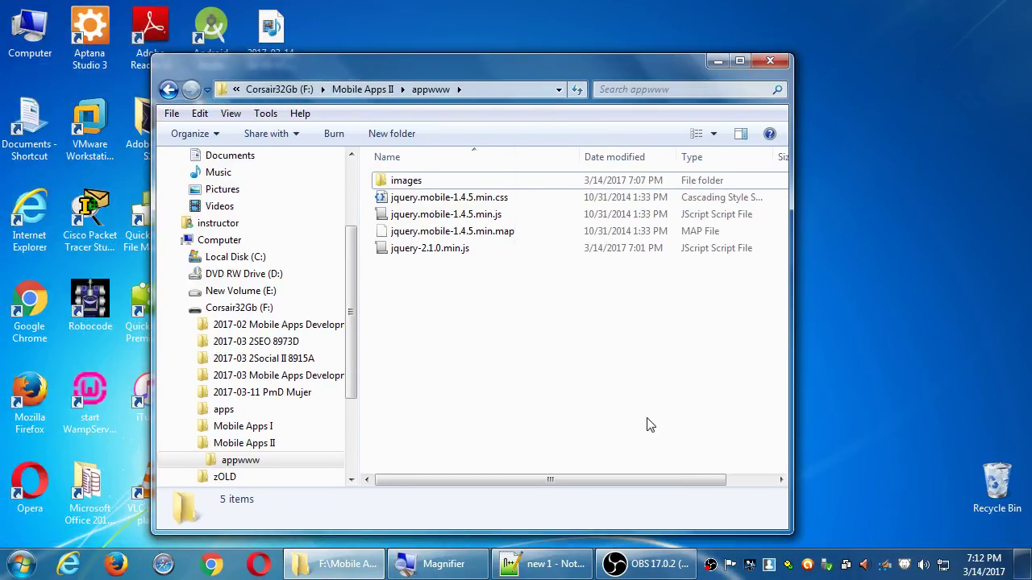
pyautogui.moveTo(418, 65); pyautogui.dragTo(461, 60)
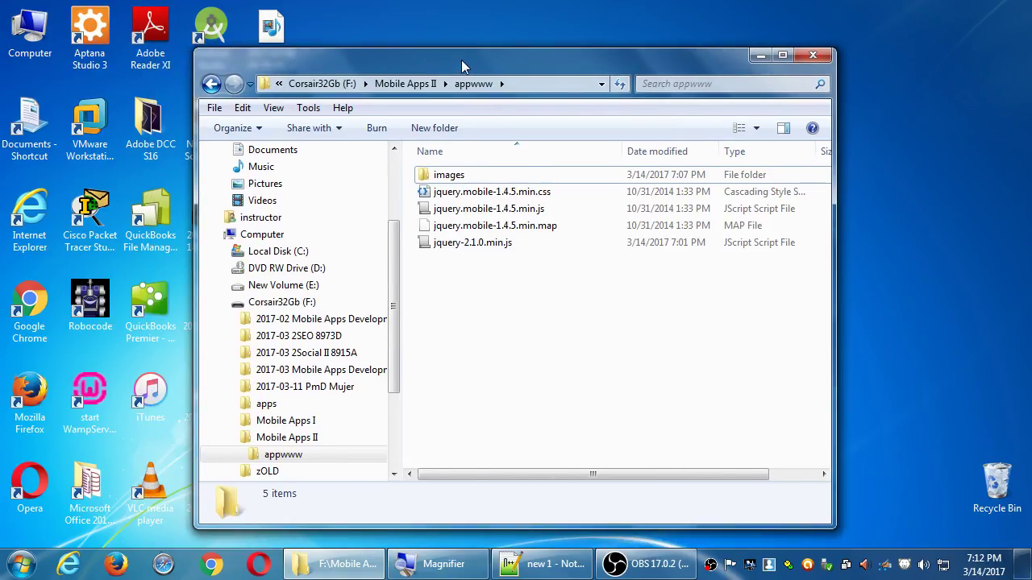
# Find Notepad++ by searching for "note" and open it.
pyautogui.press('super')
pyautogui.write('note')
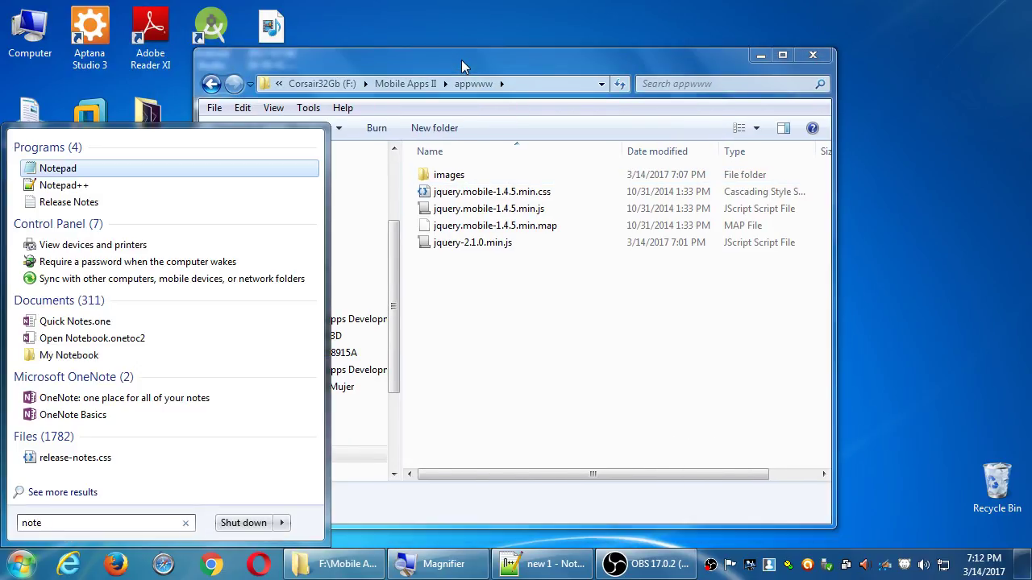
pyautogui.press('Down')
pyautogui.press('Return')
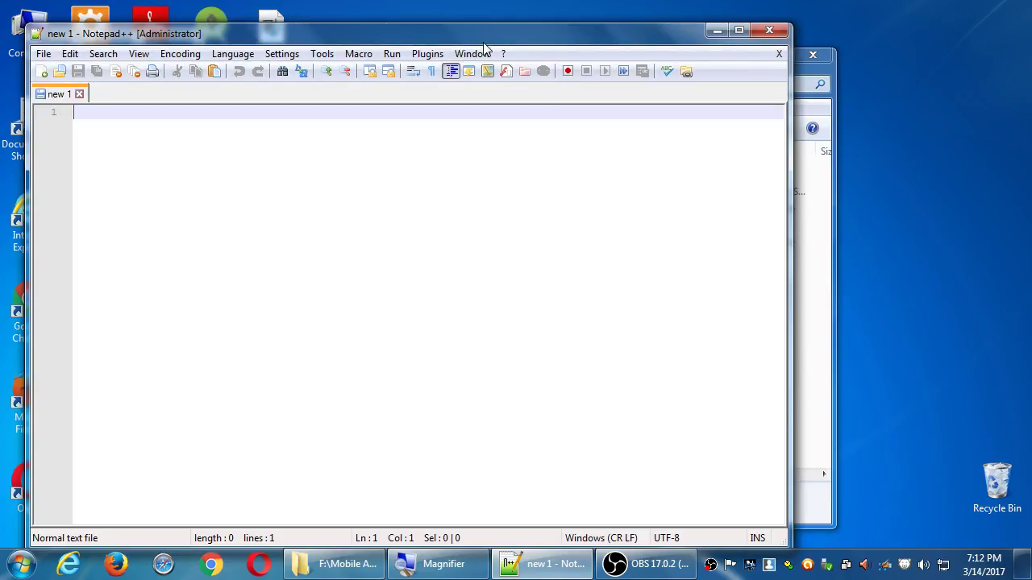
# Save the empty document as index.html, of type Hyper Text Markup Language file, in the appwww folder under Mobile Apps II on drive F:.
pyautogui.click(44, 54)
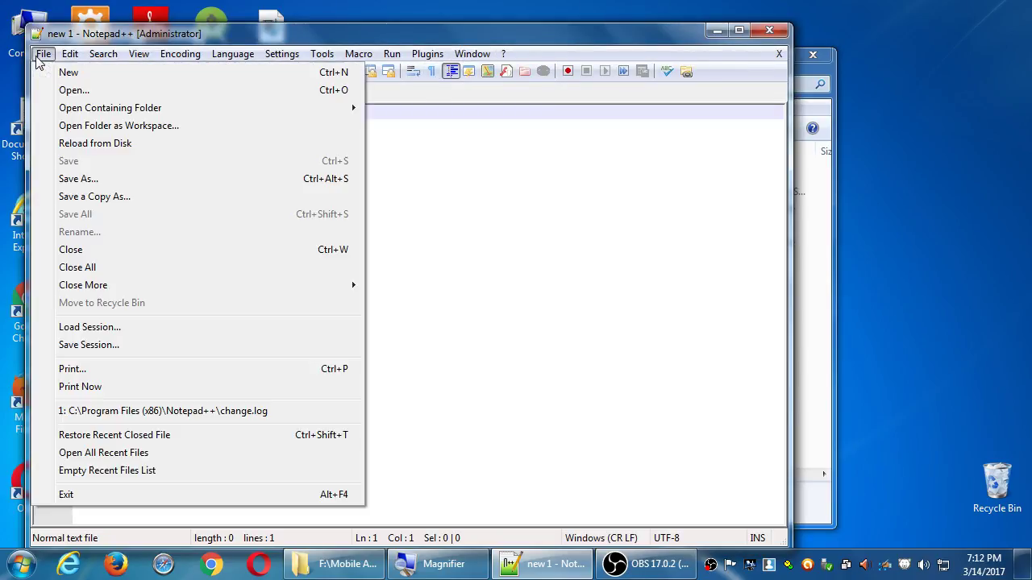
pyautogui.click(79, 179)
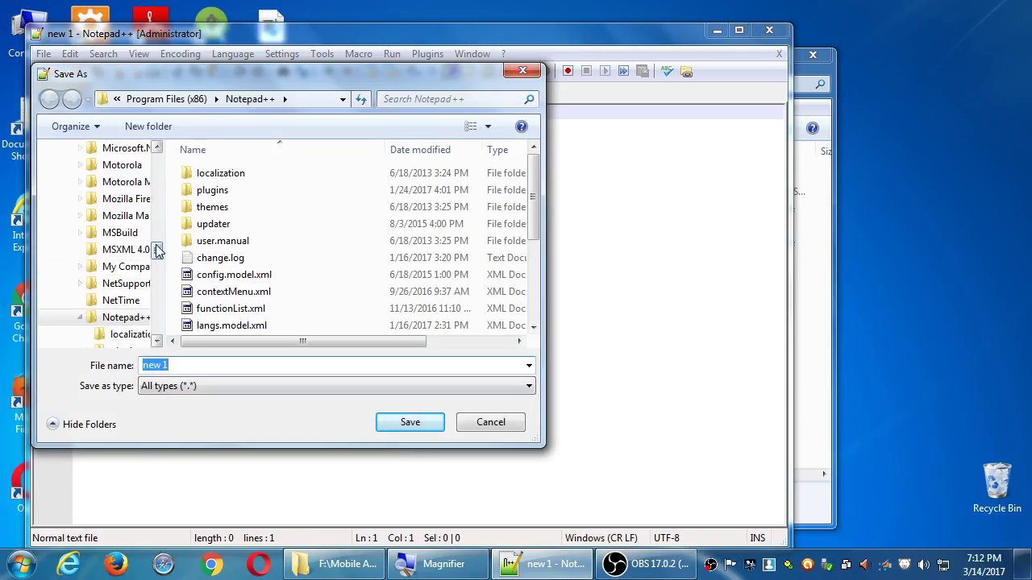
pyautogui.click(80, 317)
pyautogui.scroll(-10, 156, 322)
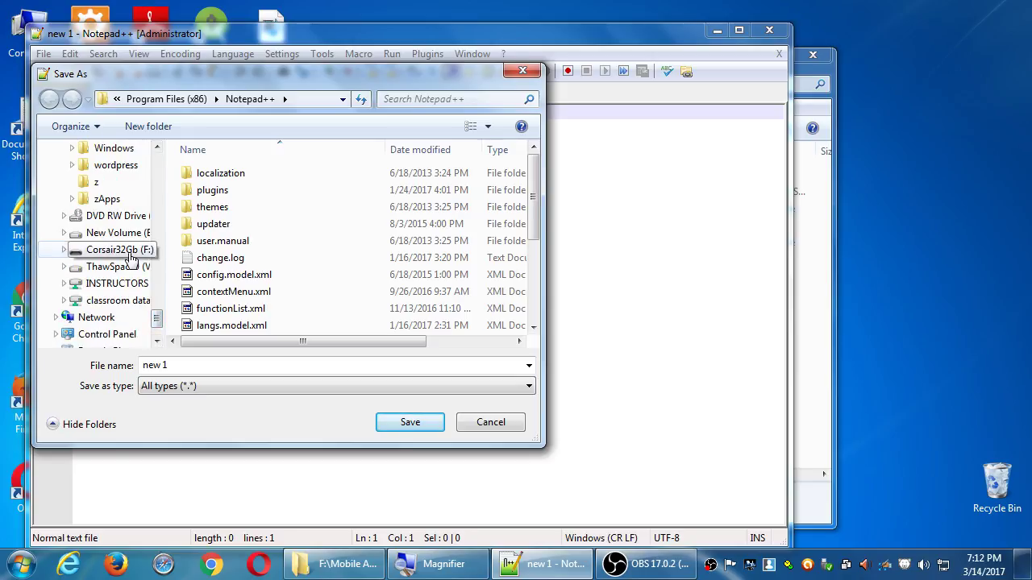
pyautogui.click(129, 252)
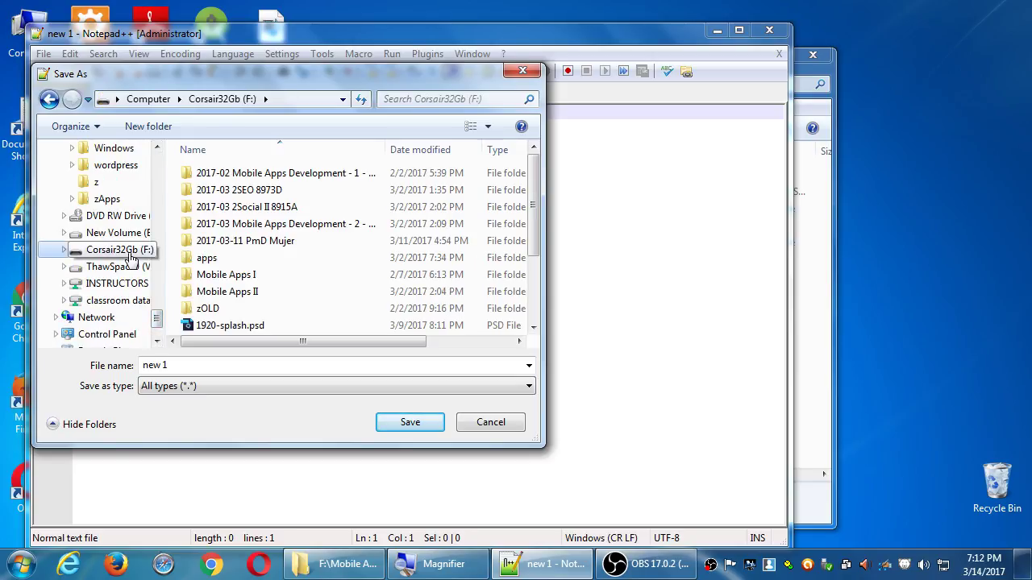
pyautogui.doubleClick(252, 291)
pyautogui.doubleClick(215, 173)
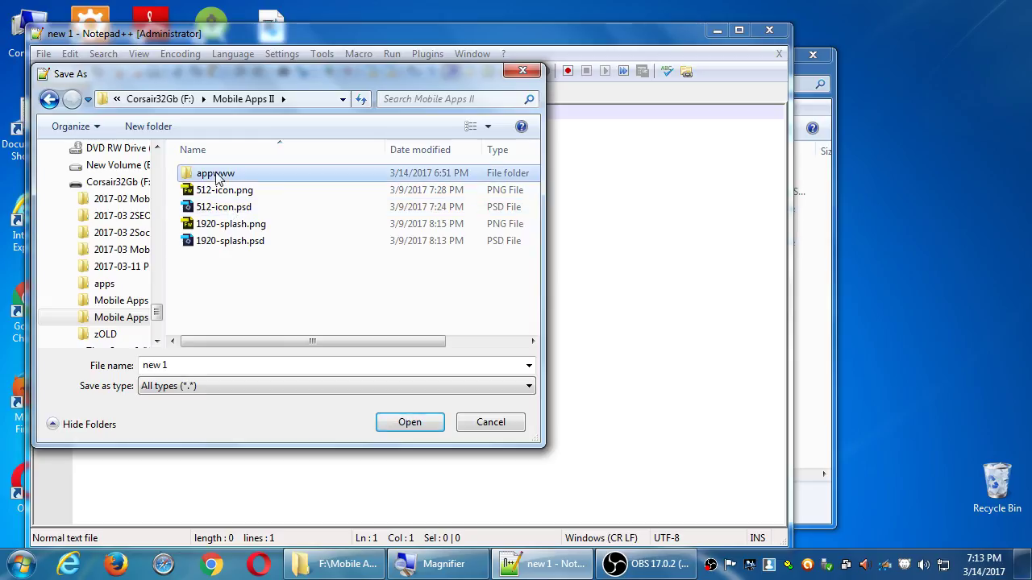
pyautogui.click(254, 387)
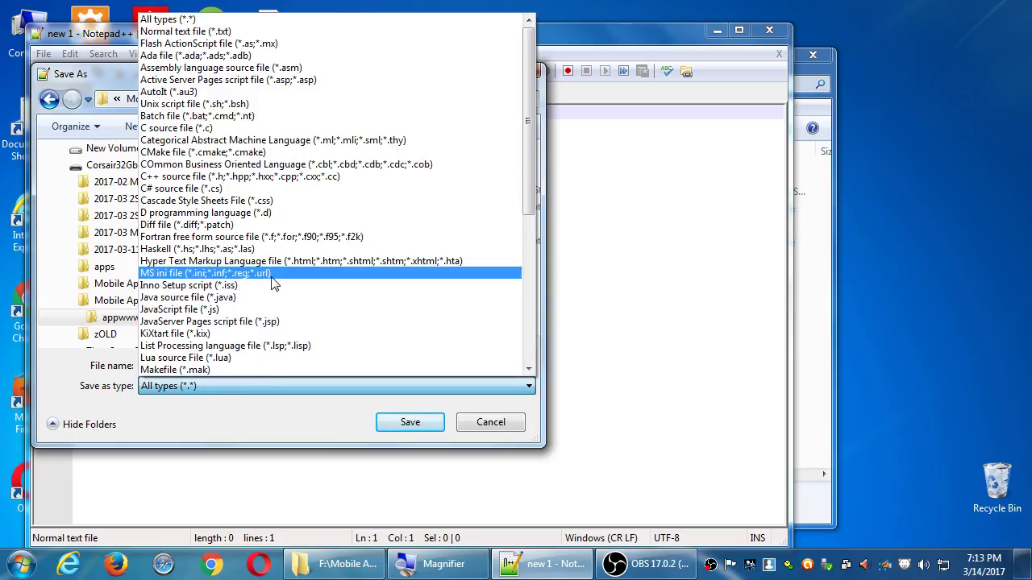
pyautogui.click(284, 261)
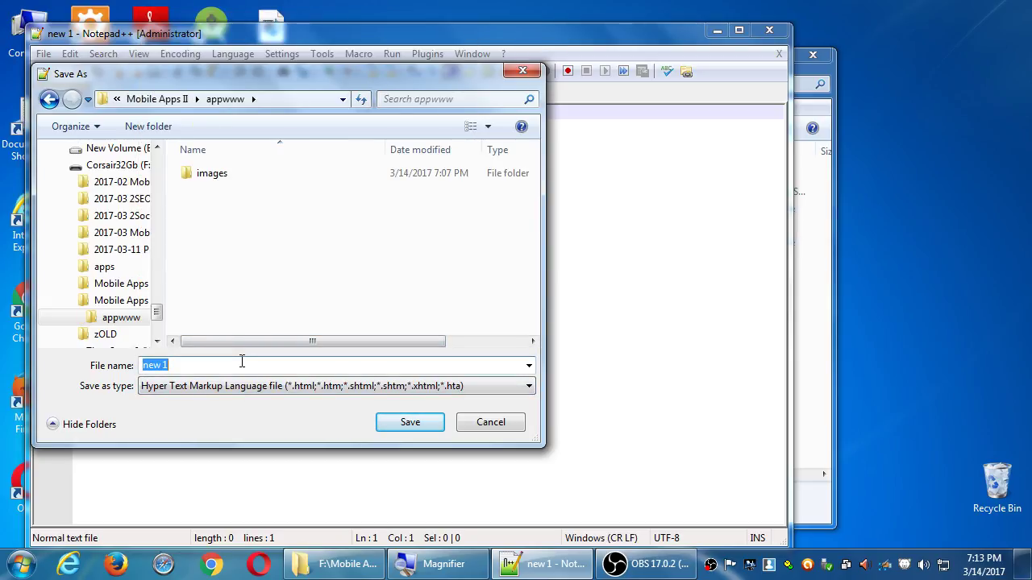
pyautogui.write('index.html')
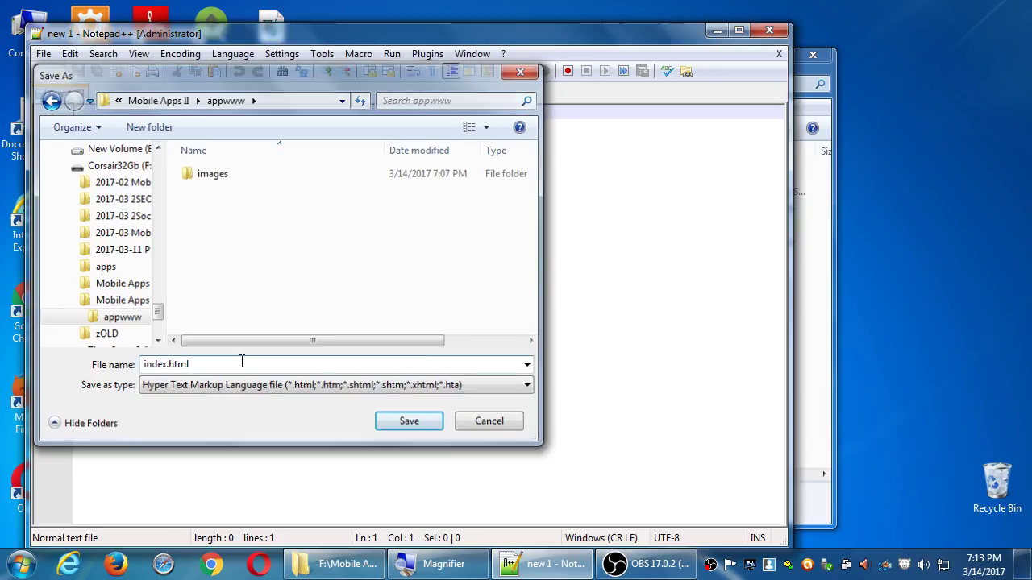
pyautogui.press('Return')
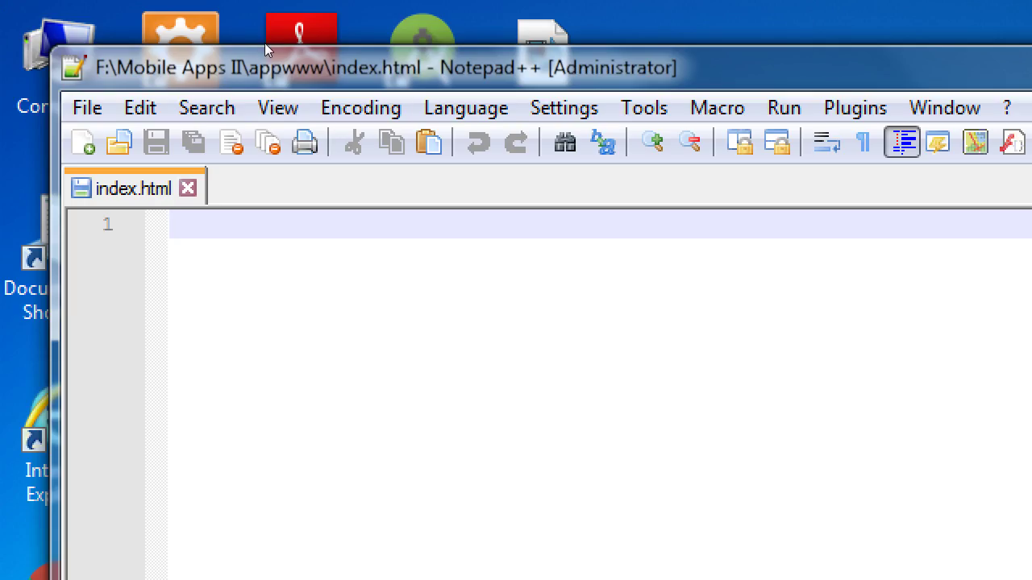
# Write the <!doctype html> declaration followed by opening and closing html tags with an empty line between them.
pyautogui.write('<')
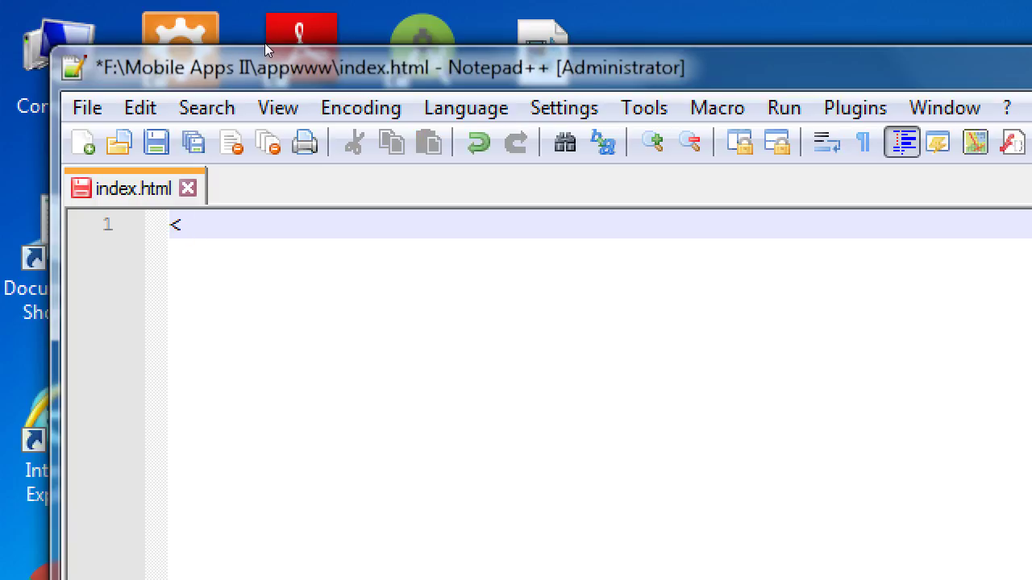
pyautogui.write('!doctype html>')
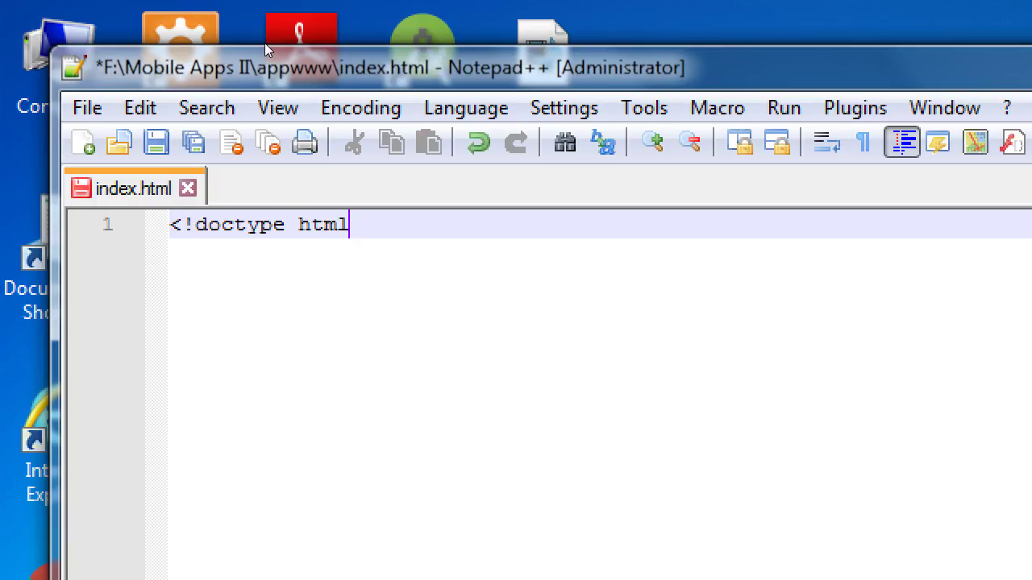
pyautogui.press('Return')
pyautogui.write('<html>')
pyautogui.press('Return')
pyautogui.press('Return')
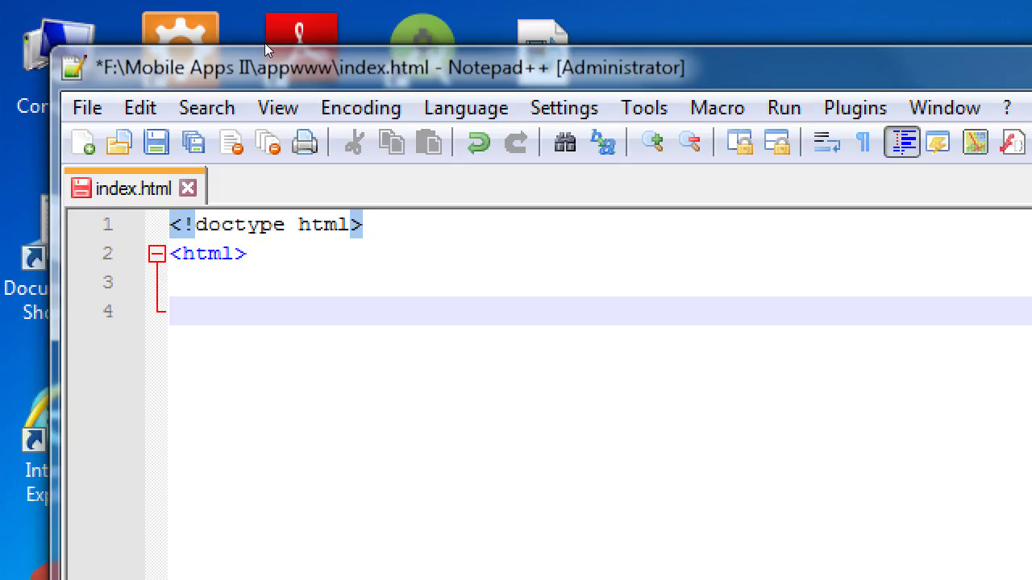
pyautogui.write('</html')
pyautogui.press('BackSpace')
pyautogui.press('BackSpace')
pyautogui.write('tml>')
# Add indented head and body elements, each with its opening and closing tags, inside the html element.
pyautogui.press('Up')
pyautogui.press('Tab')
pyautogui.write('<head>')
pyautogui.press('Return')
pyautogui.write('</head>')
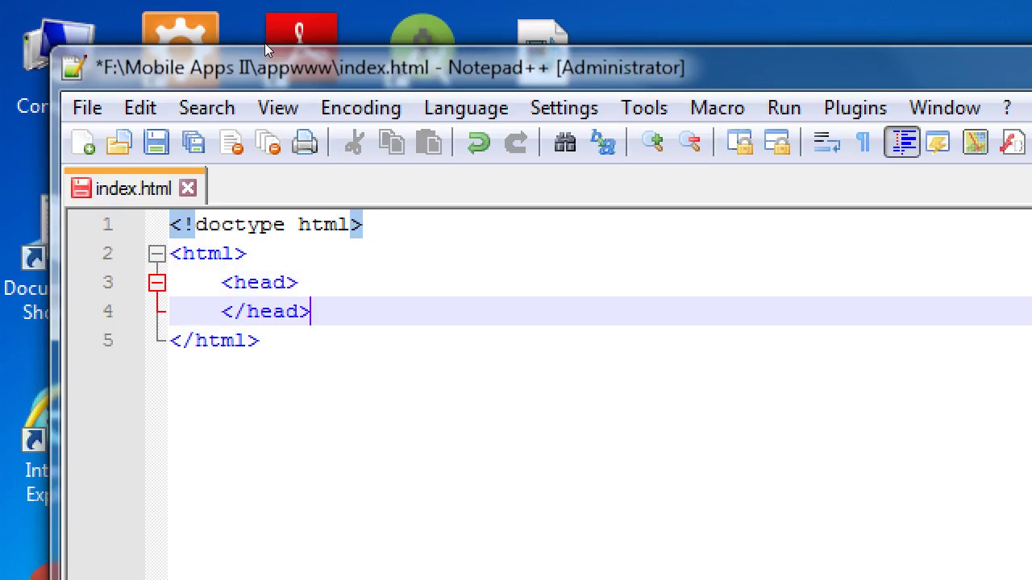
pyautogui.press('Return')
pyautogui.write('<body>')
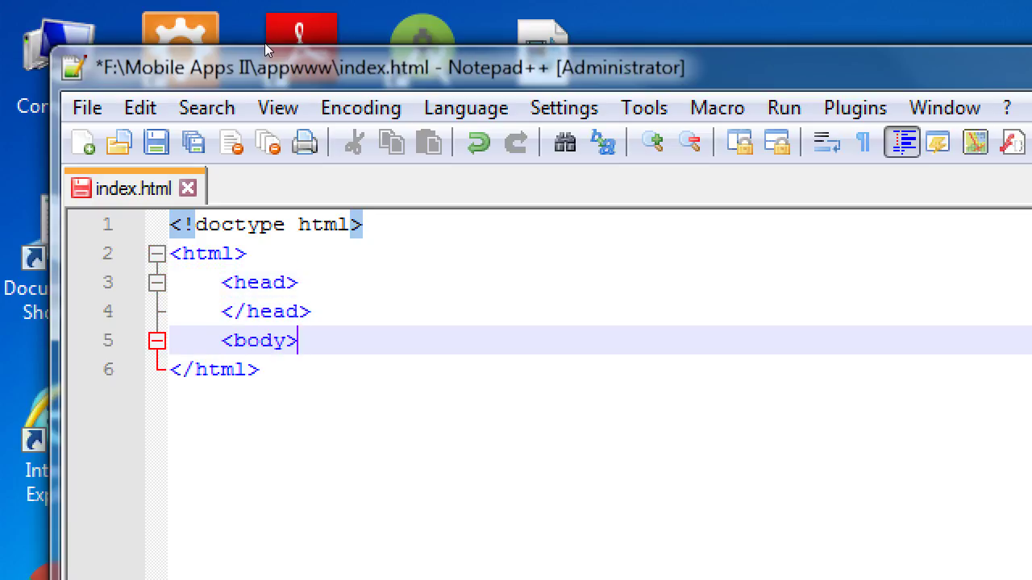
pyautogui.press('Return')
pyautogui.write('</body>')
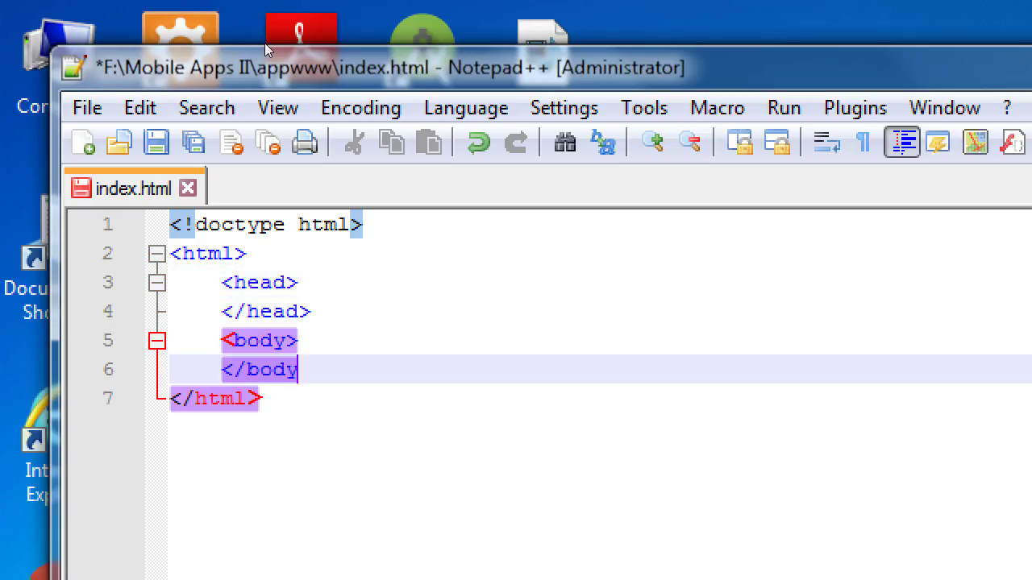
# Insert <meta charset="utf-8"> indented on a new line inside the head element.
pyautogui.press('Up')
pyautogui.press('Up')
pyautogui.press('Up')
pyautogui.press('Return')
pyautogui.press('Tab')
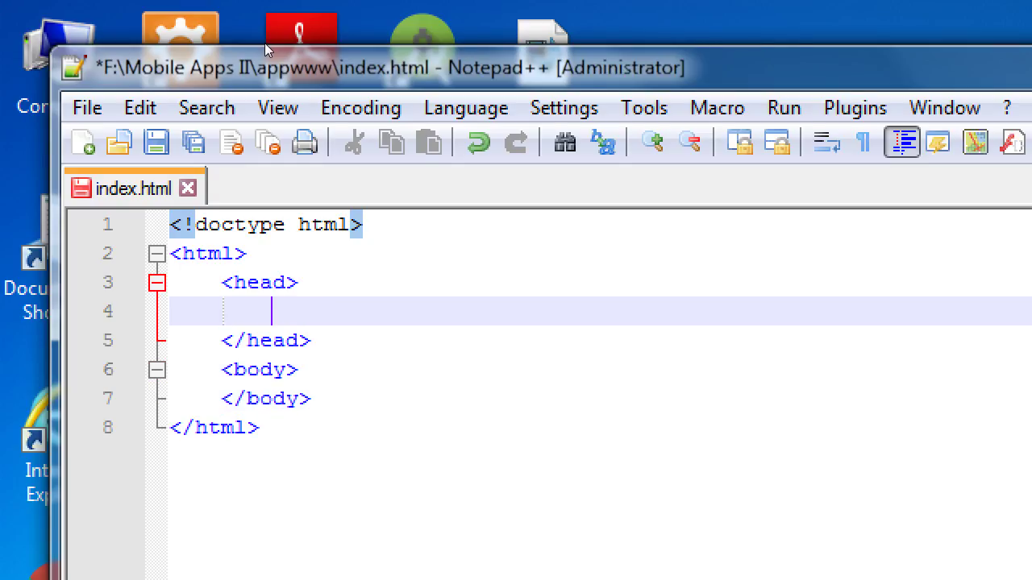
pyautogui.write('<>')
pyautogui.press('Left')
pyautogui.write('meta charset=')
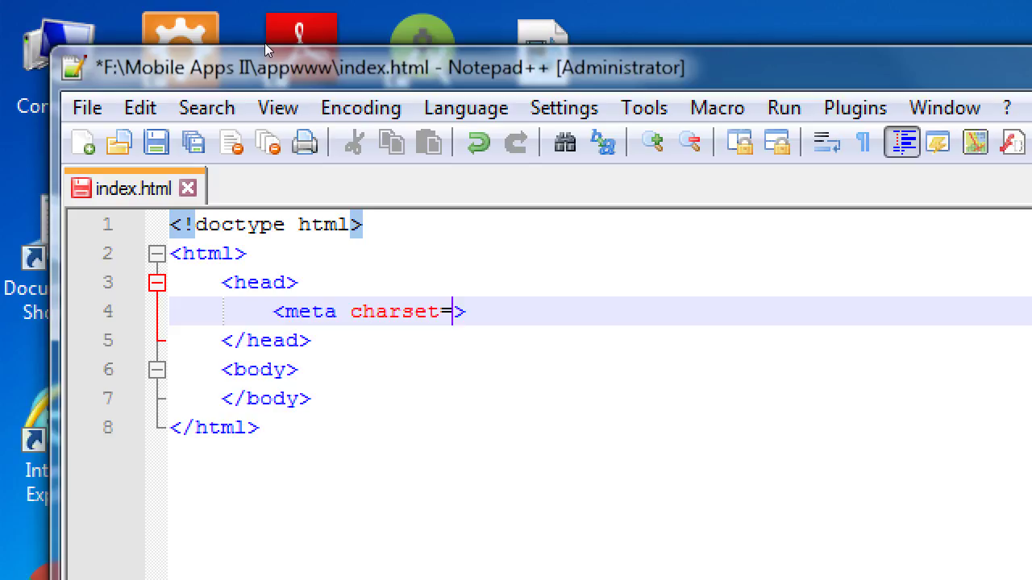
pyautogui.write('""')
pyautogui.press('Left')
pyautogui.write('utf-8')
pyautogui.press('End')
pyautogui.press('Return')
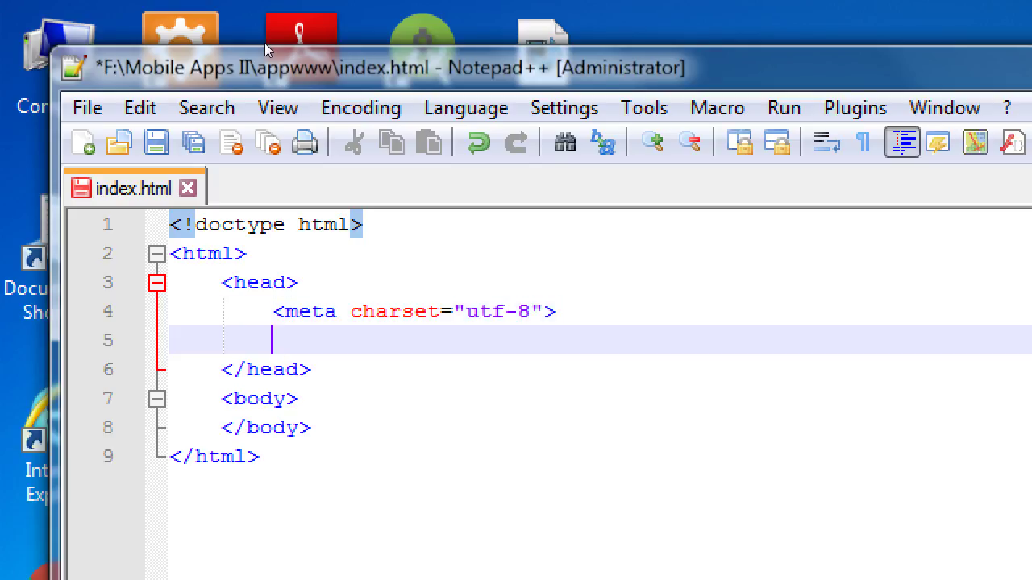
# Add a title element reading mySDCE below the meta tag and save index.html.
pyautogui.write('<title')
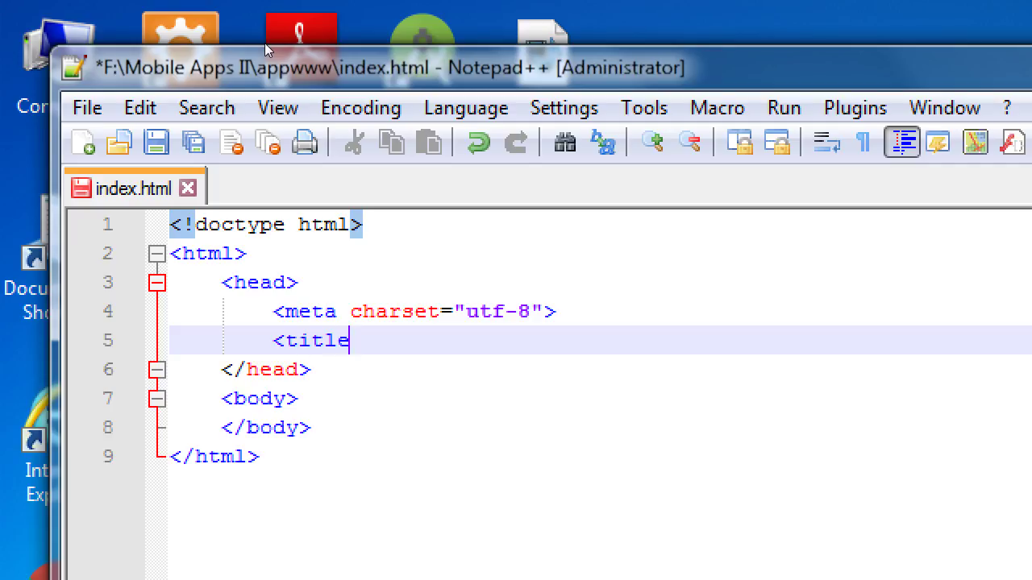
pyautogui.write('></title>')
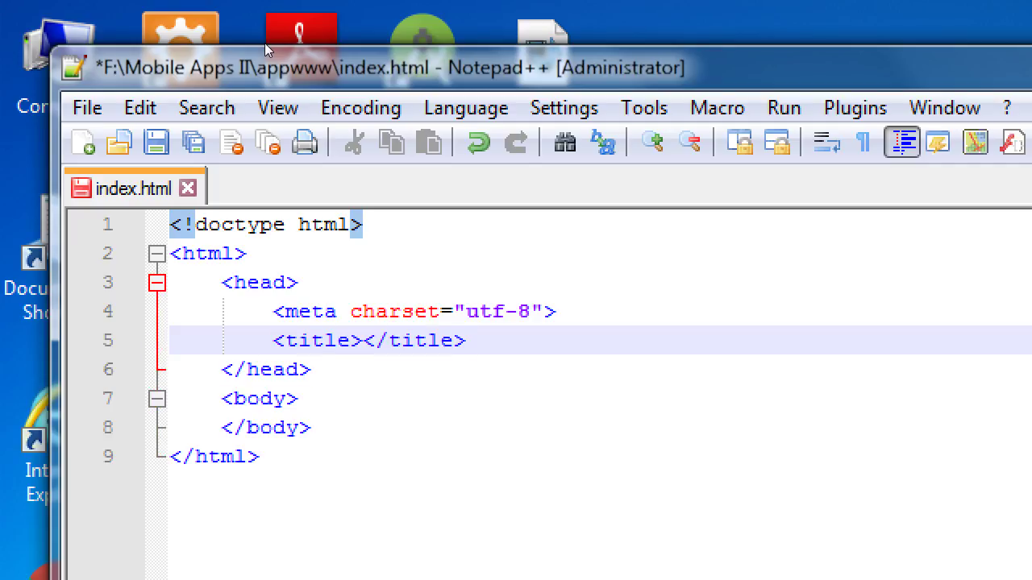
pyautogui.press('Left')
pyautogui.press('Left')
pyautogui.press('Left')
pyautogui.press('Left')
pyautogui.press('Left')
pyautogui.press('Left')
pyautogui.press('Left')
pyautogui.press('Left')
pyautogui.write('mySDCE')
pyautogui.hotkey('ctrl', 's')
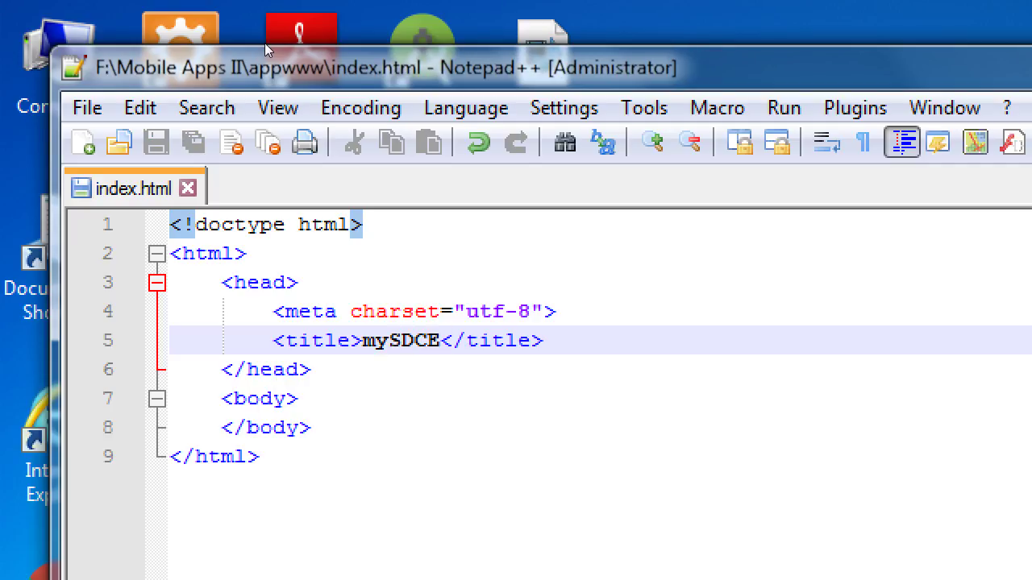